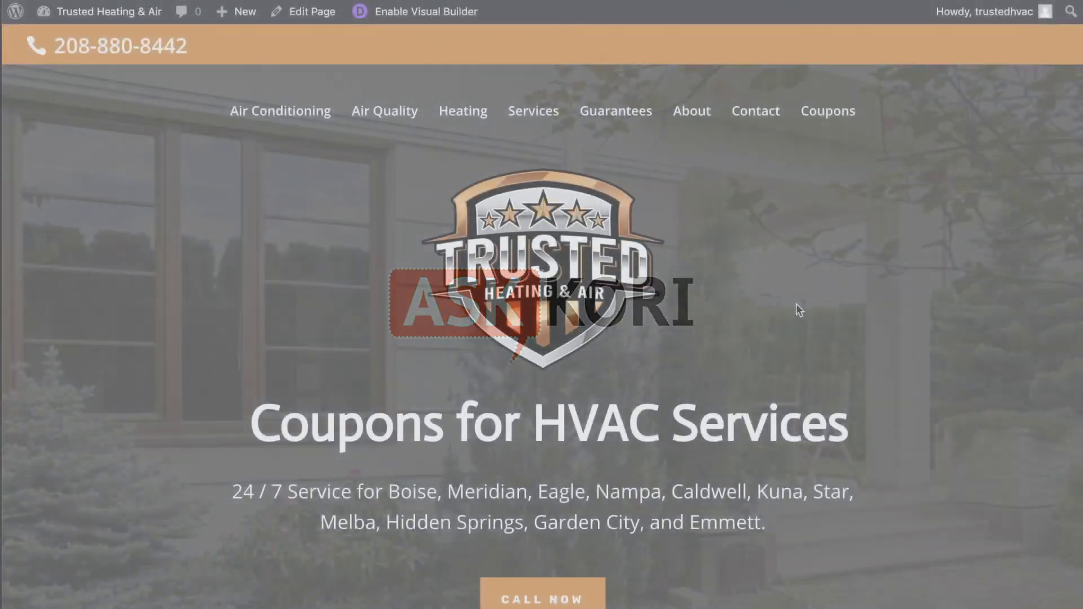
- Open the Coupons for HVAC Services page for editing in the Visual Builder
{"action": "scroll", "coordinate": [796, 304], "scroll_direction": "down", "scroll_amount": 3}
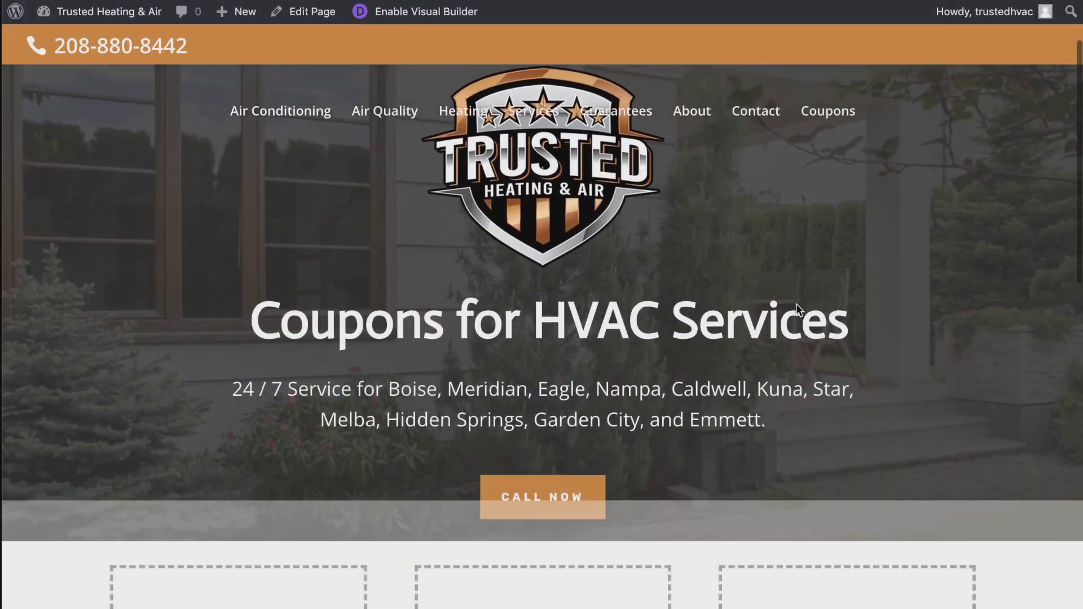
{"action": "scroll", "coordinate": [797, 305], "scroll_direction": "down", "scroll_amount": 3}
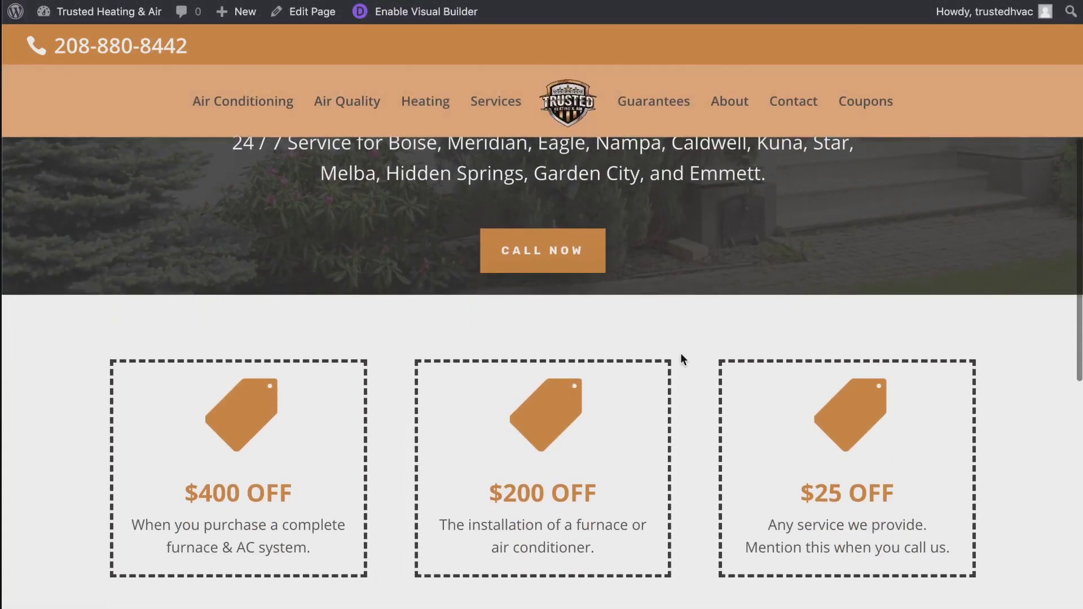
{"action": "scroll", "coordinate": [680, 353], "scroll_direction": "down", "scroll_amount": 2}
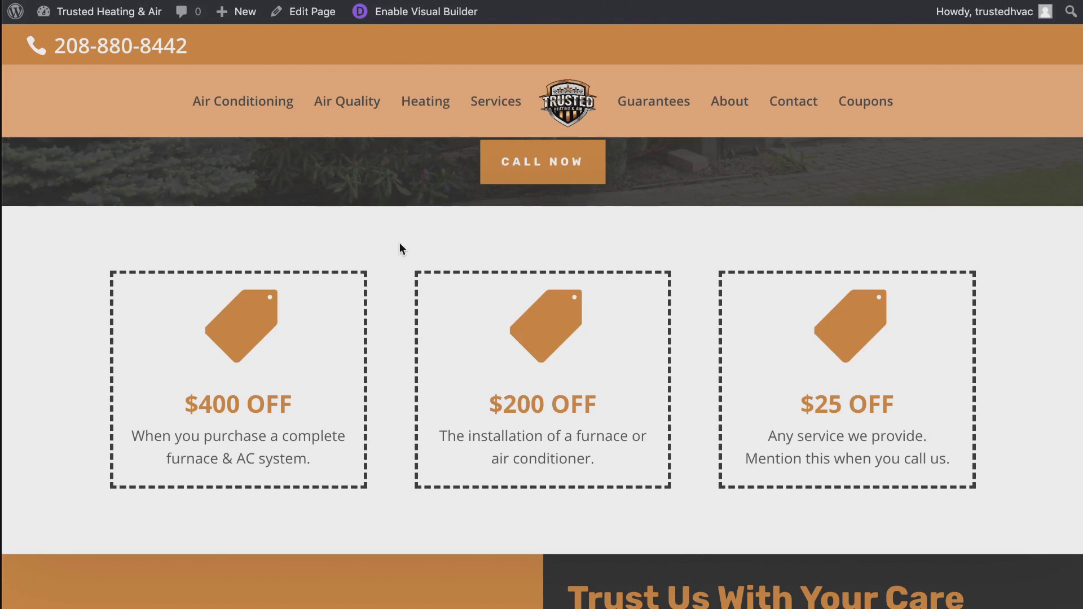
{"action": "left_click", "coordinate": [400, 20]}
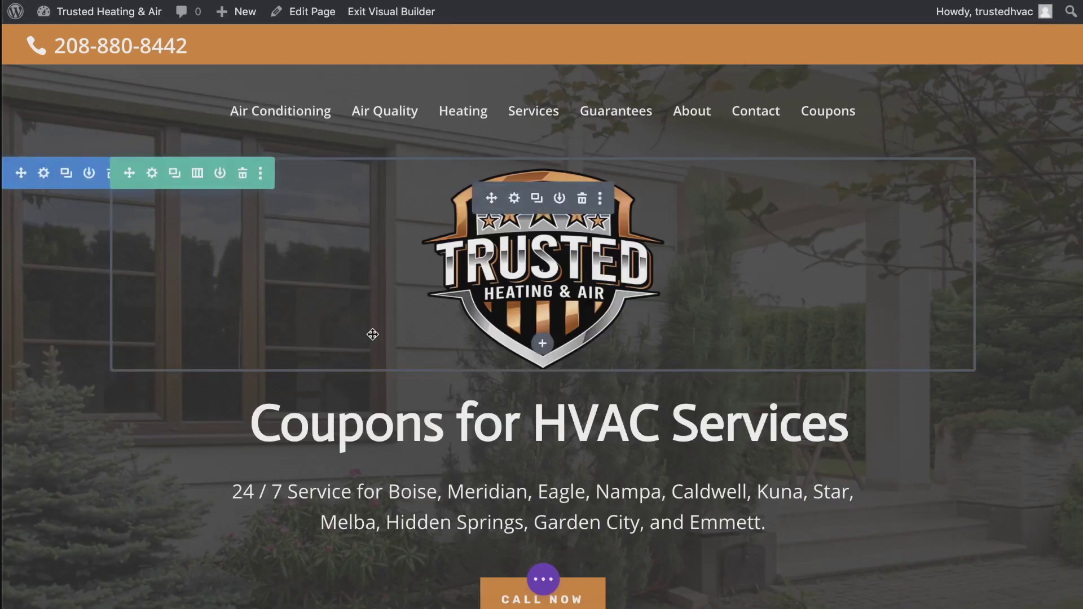
- Examine the $400 OFF blurb's title, body text, icon and design options, and close its settings without changes
{"action": "scroll", "coordinate": [372, 333], "scroll_direction": "down", "scroll_amount": 6}
{"action": "scroll", "coordinate": [372, 334], "scroll_direction": "down", "scroll_amount": 1}
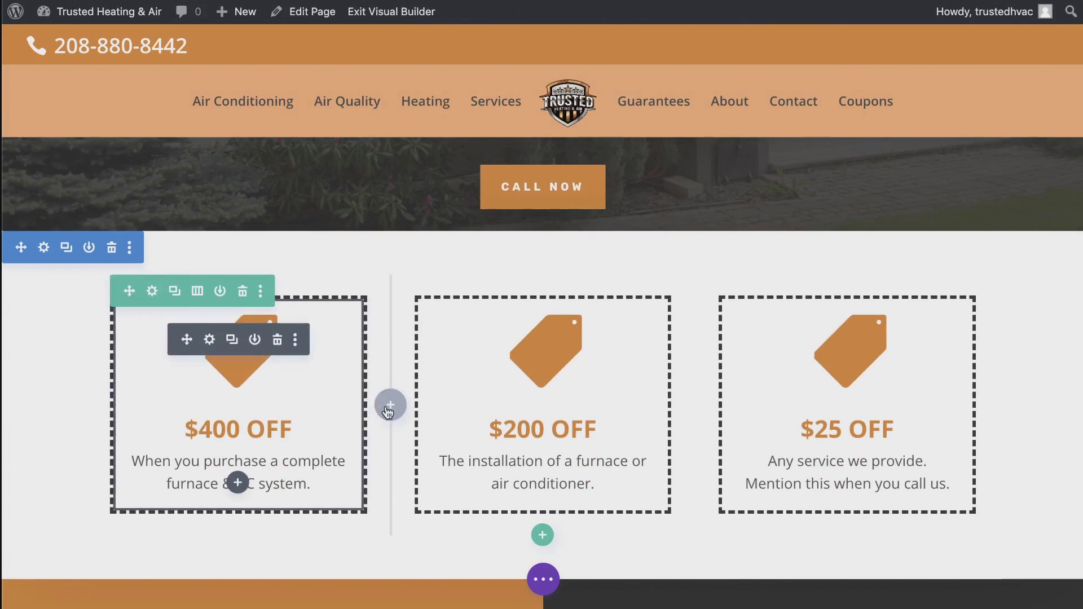
{"action": "left_click", "coordinate": [210, 341]}
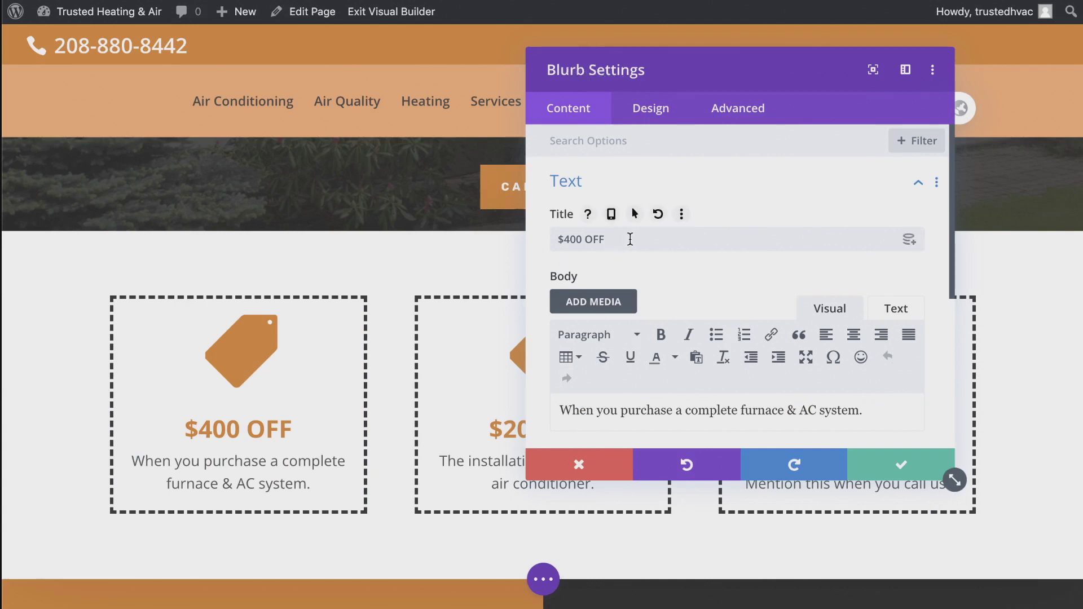
{"action": "left_click_drag", "start_coordinate": [629, 238], "coordinate": [552, 234]}
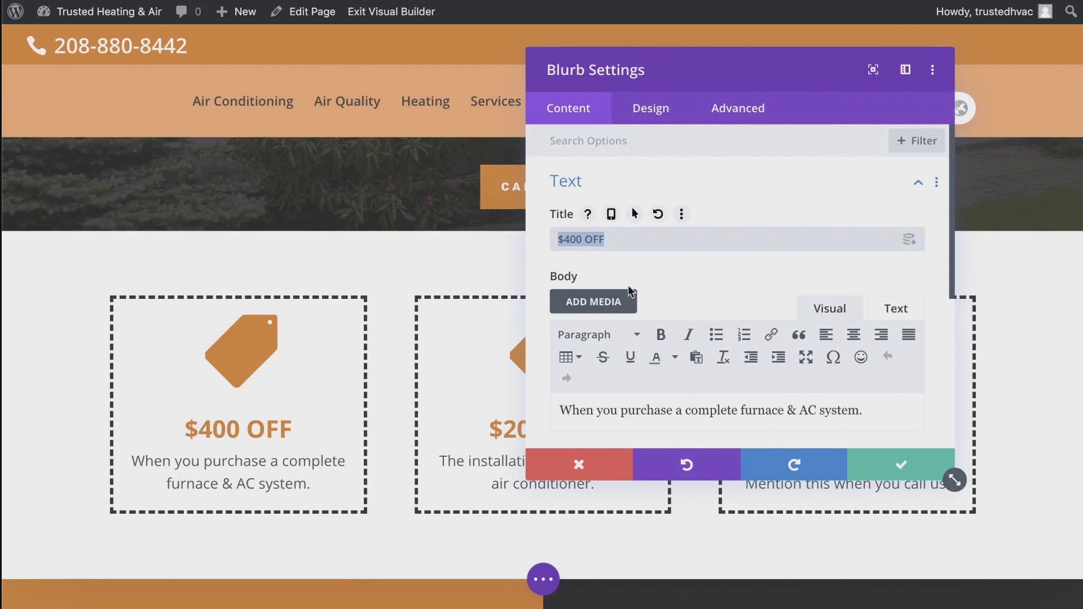
{"action": "scroll", "coordinate": [735, 420], "scroll_direction": "down", "scroll_amount": 1}
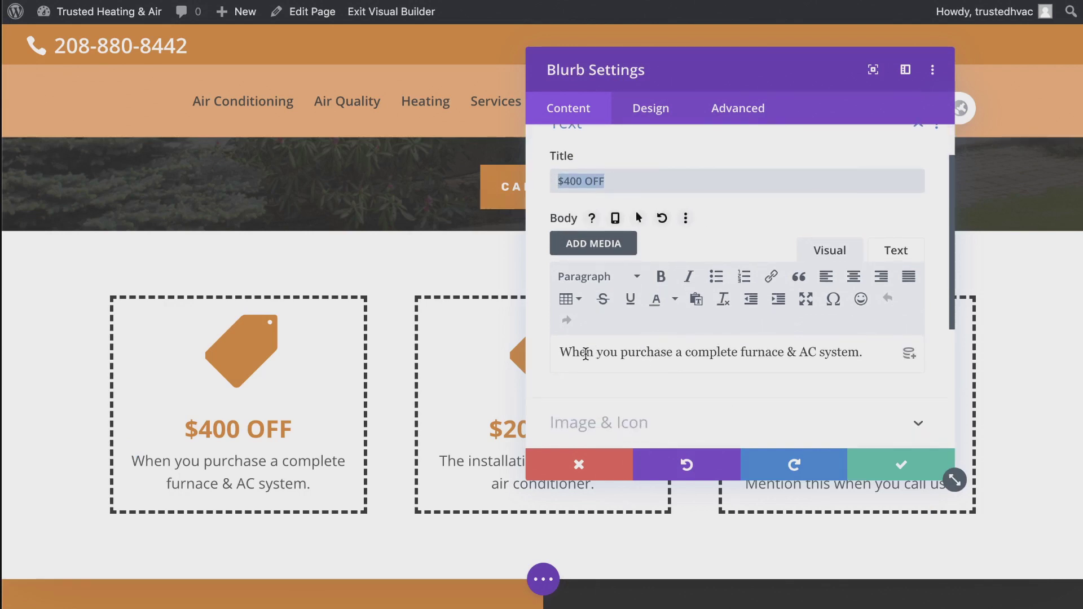
{"action": "scroll", "coordinate": [717, 360], "scroll_direction": "down", "scroll_amount": 2}
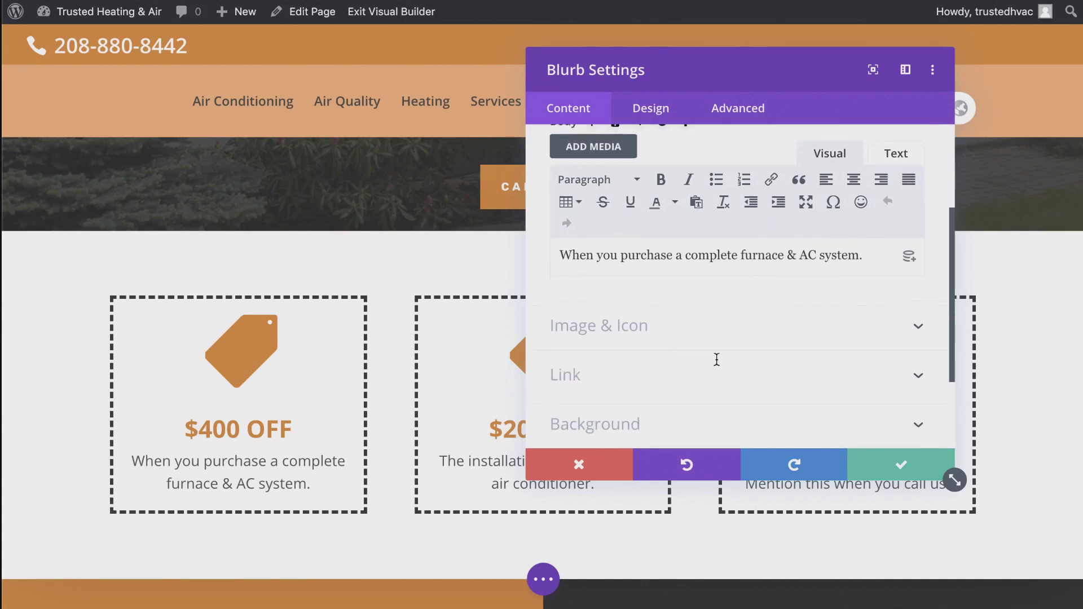
{"action": "left_click", "coordinate": [608, 337]}
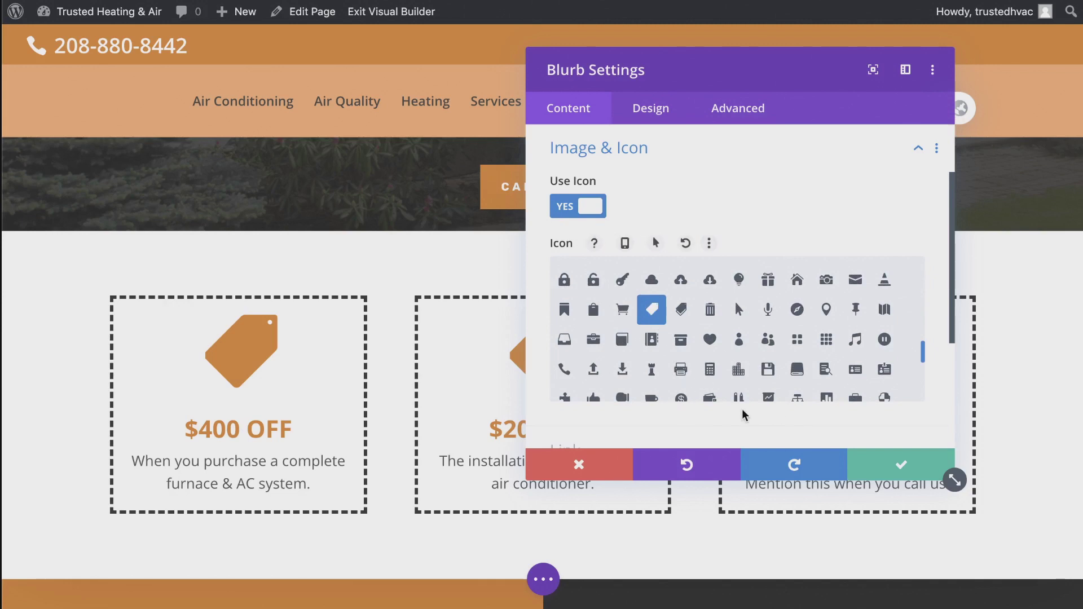
{"action": "scroll", "coordinate": [768, 431], "scroll_direction": "down", "scroll_amount": 2}
{"action": "scroll", "coordinate": [768, 433], "scroll_direction": "up", "scroll_amount": 4}
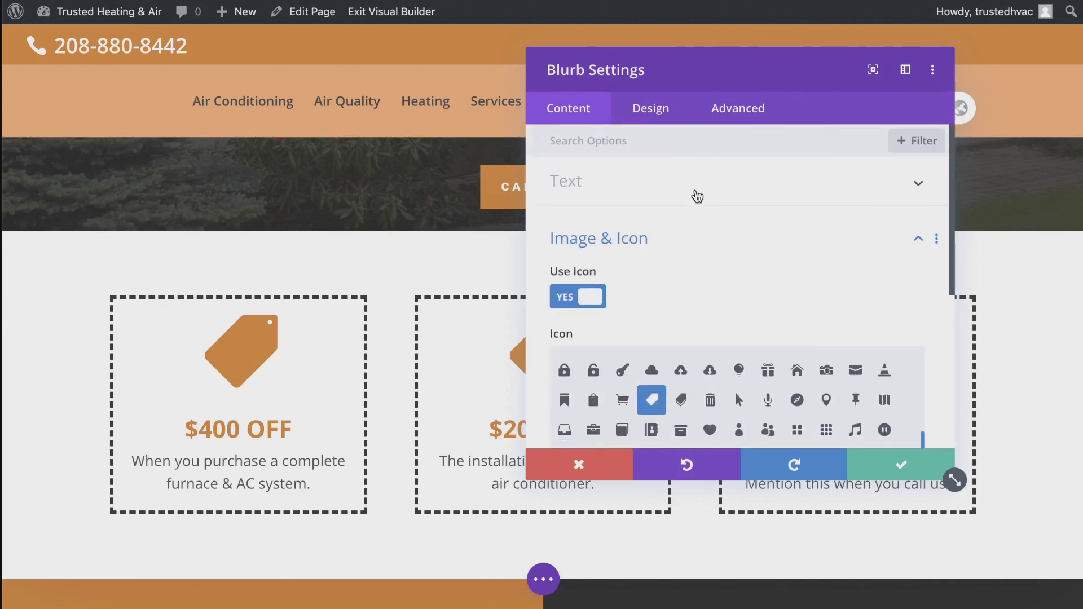
{"action": "left_click", "coordinate": [663, 120]}
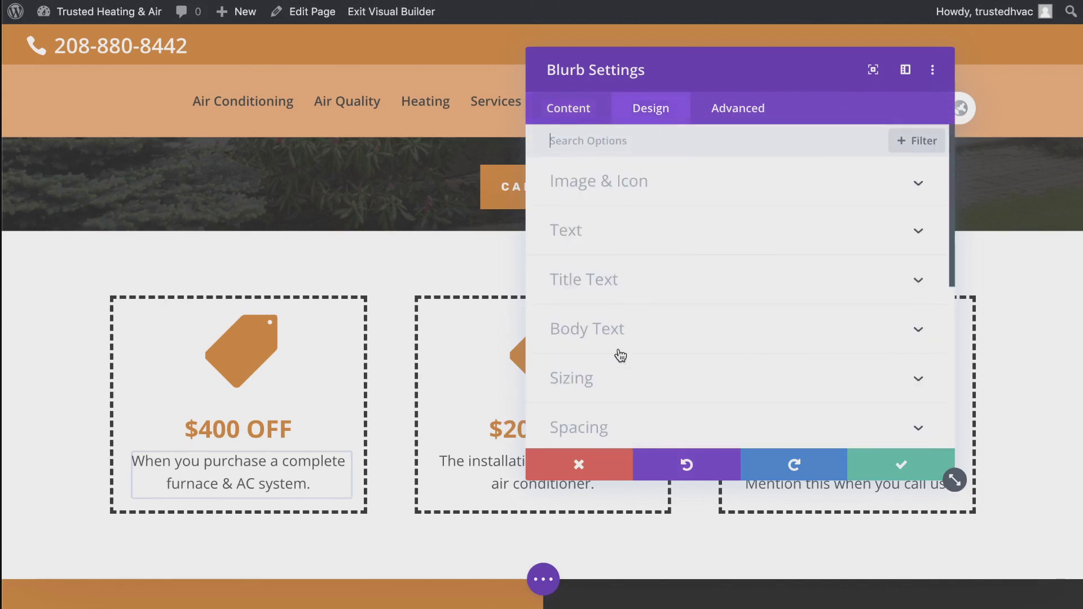
{"action": "scroll", "coordinate": [618, 364], "scroll_direction": "down", "scroll_amount": 4}
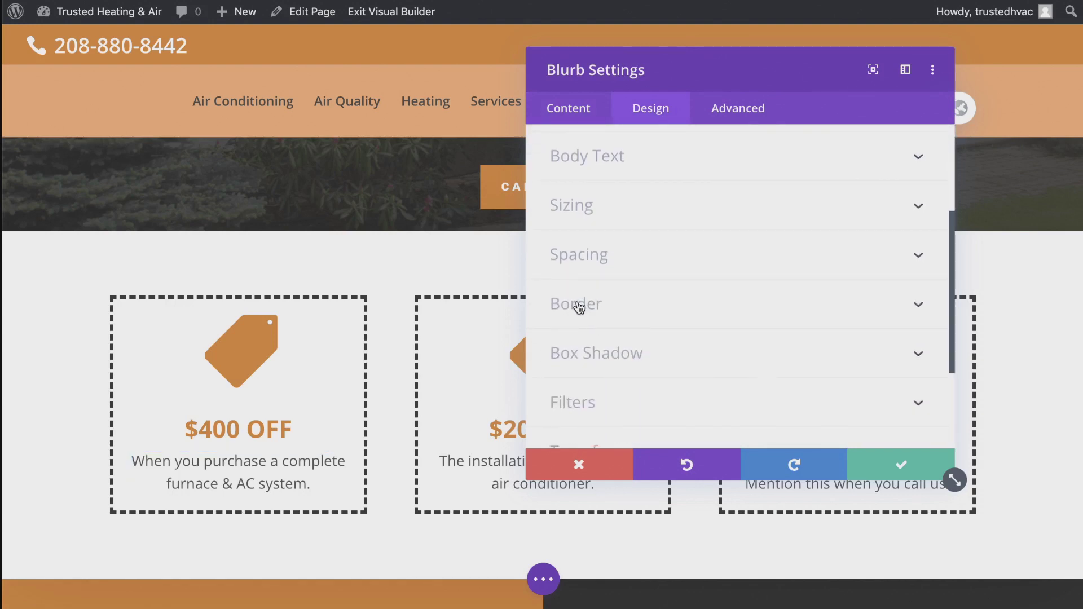
{"action": "left_click", "coordinate": [623, 469]}
- Add a row of three equal columns below the existing coupons and insert a Blurb module in its first column
{"action": "scroll", "coordinate": [541, 451], "scroll_direction": "down", "scroll_amount": 3}
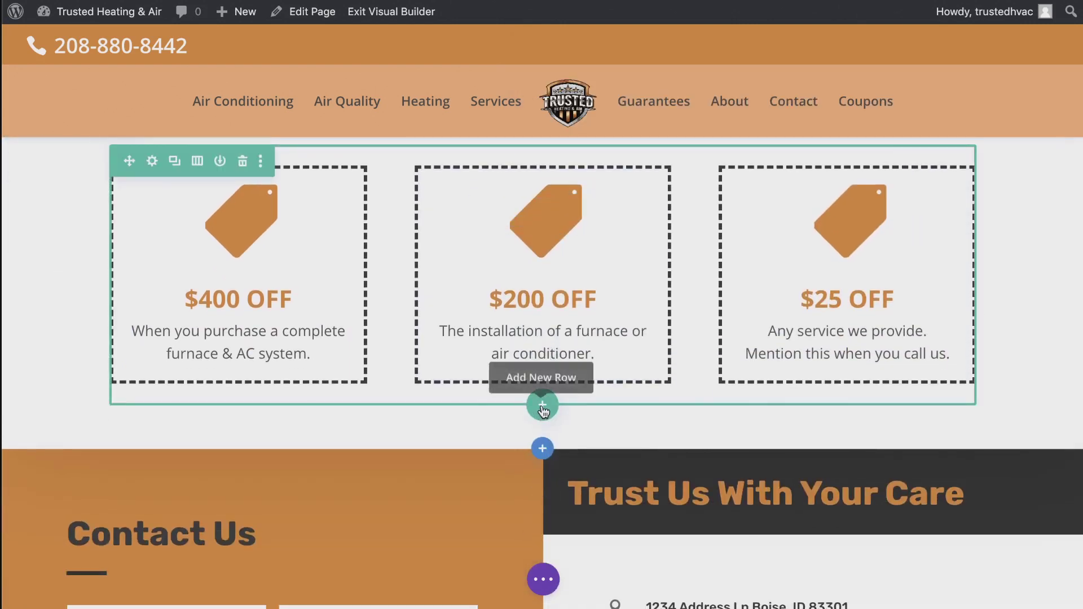
{"action": "left_click", "coordinate": [542, 406]}
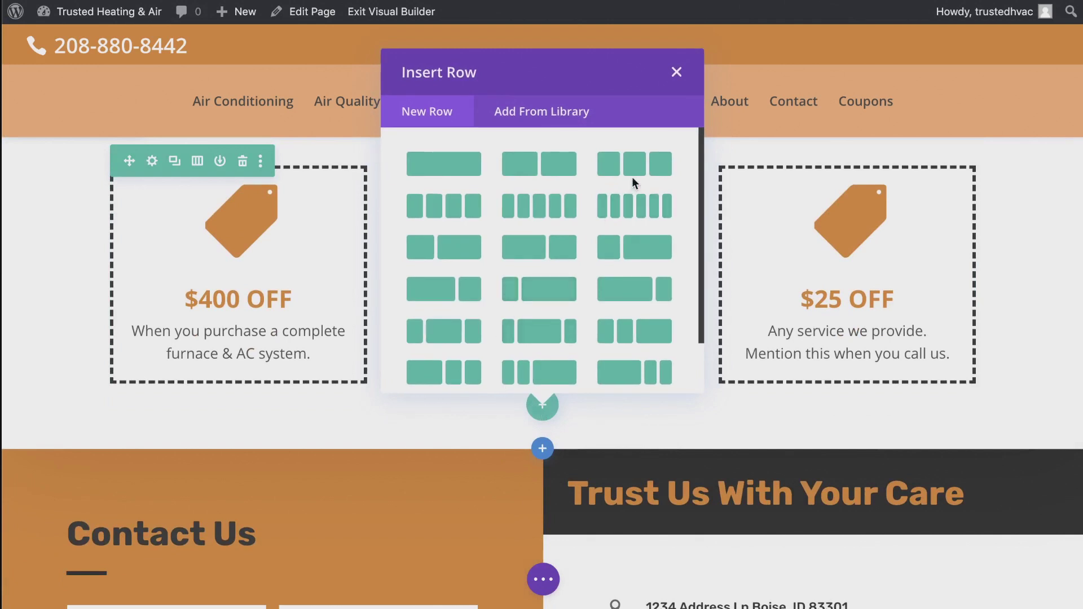
{"action": "left_click", "coordinate": [632, 169]}
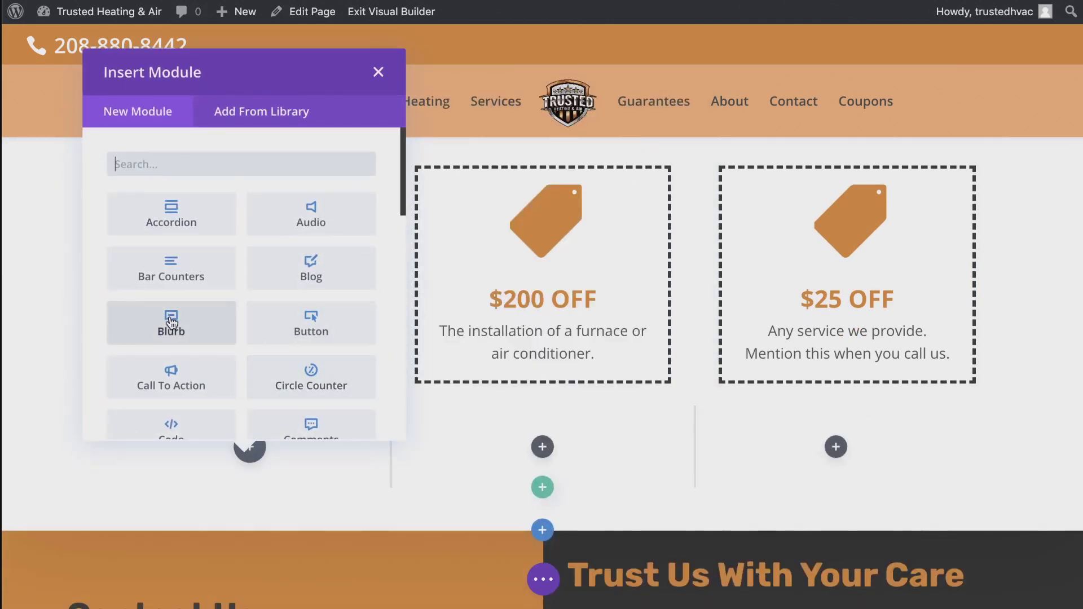
{"action": "left_click", "coordinate": [172, 323]}
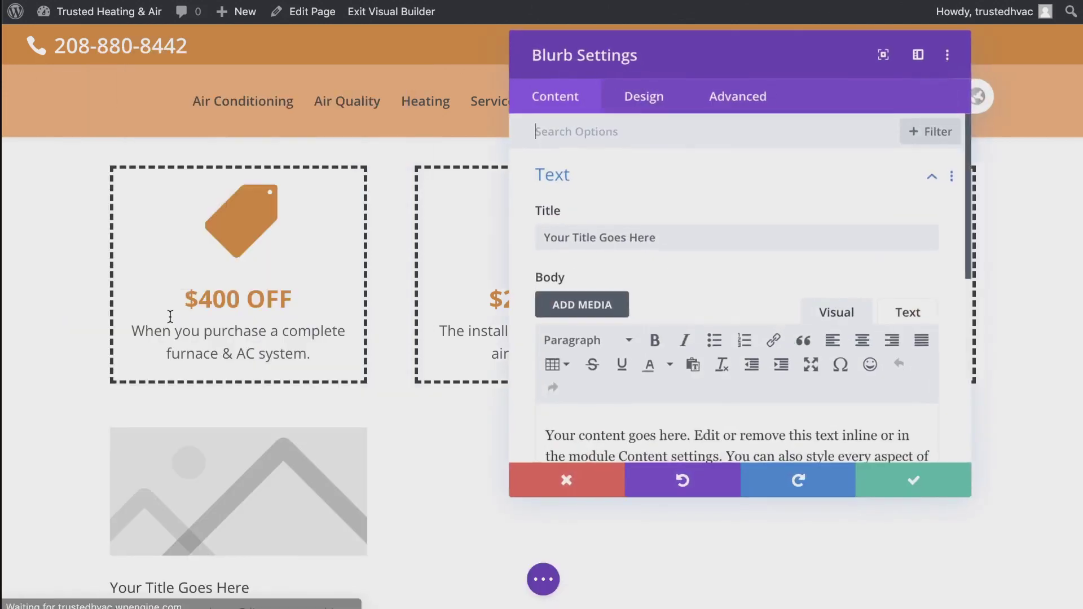
- Set the new blurb's title to "1/2 OFF"
{"action": "triple_click", "coordinate": [702, 239]}
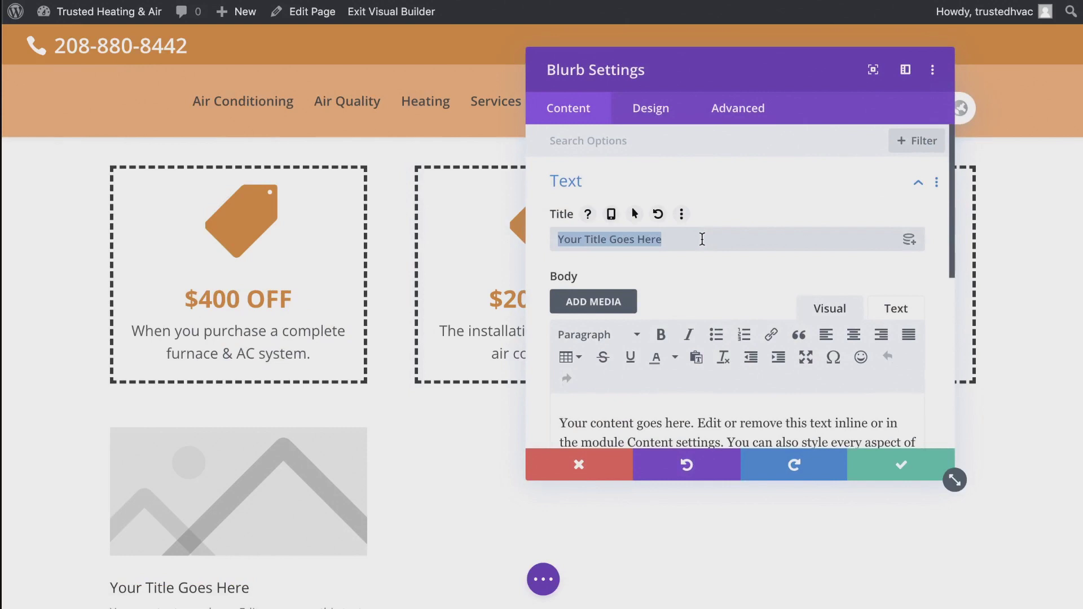
{"action": "type", "text": "1/2 Off"}
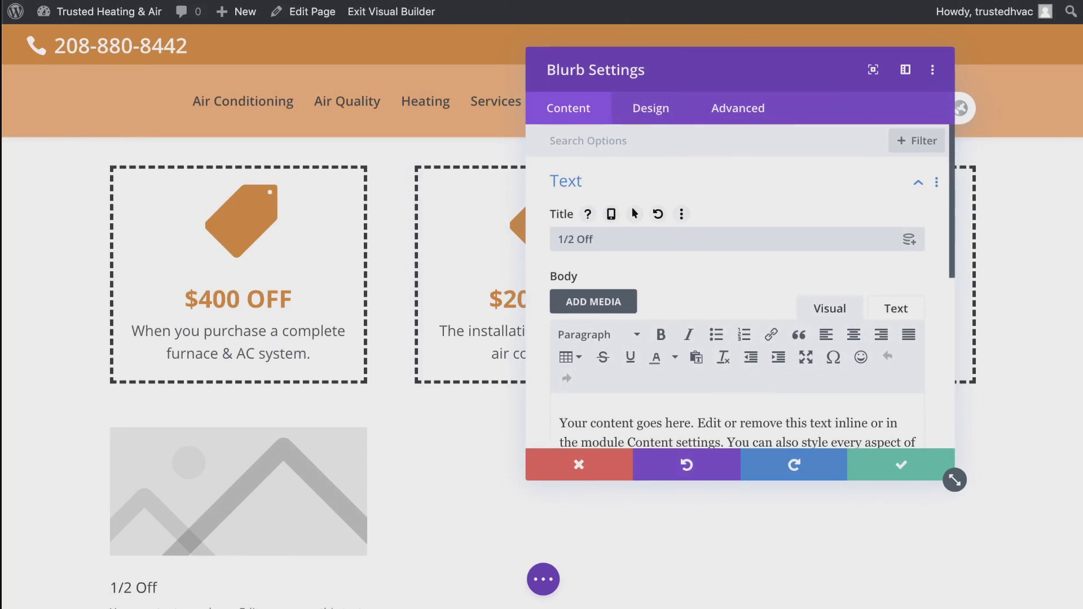
{"action": "key", "text": "BackSpace"}
{"action": "key", "text": "BackSpace"}
{"action": "type", "text": "FF"}
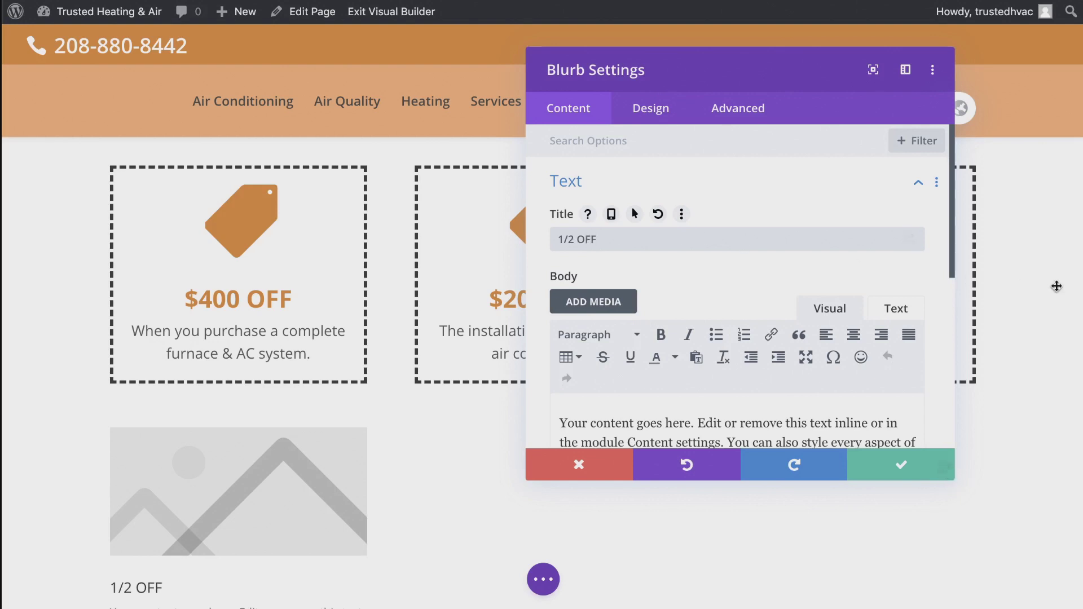
- Replace the new blurb's placeholder body text with "This would be the deal description."
{"action": "scroll", "coordinate": [699, 358], "scroll_direction": "down", "scroll_amount": 3}
{"action": "double_click", "coordinate": [687, 359]}
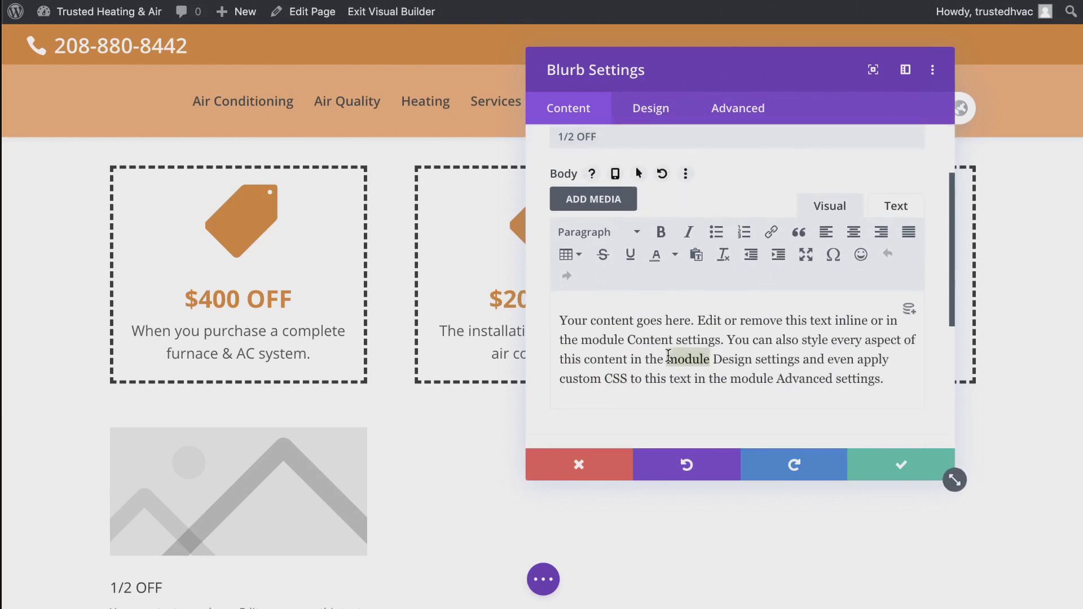
{"action": "key", "text": "ctrl+a"}
{"action": "key", "text": "BackSpace"}
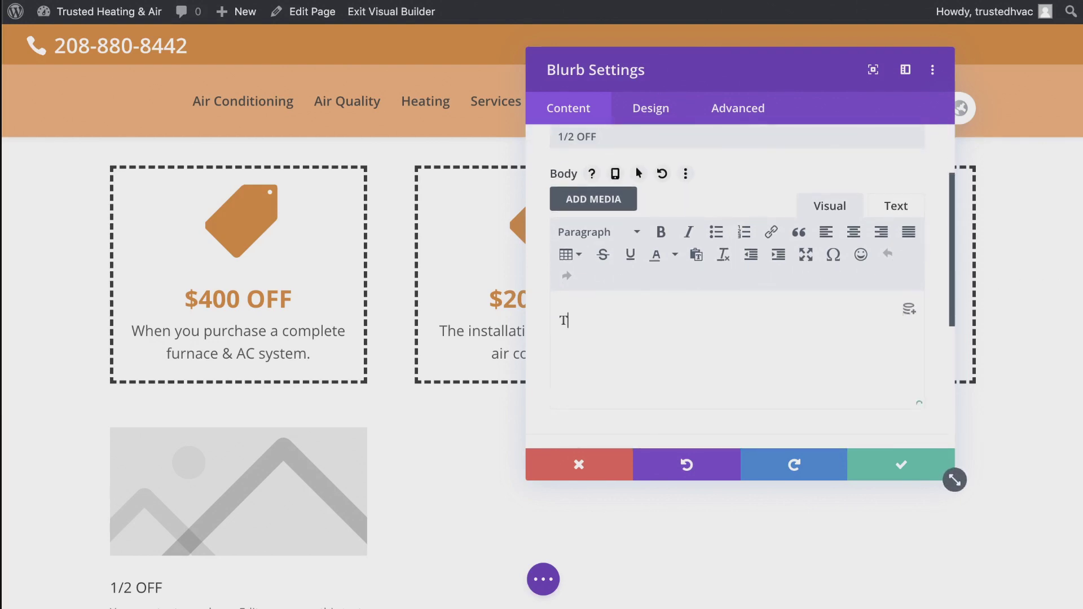
{"action": "type", "text": "This would be the deal d"}
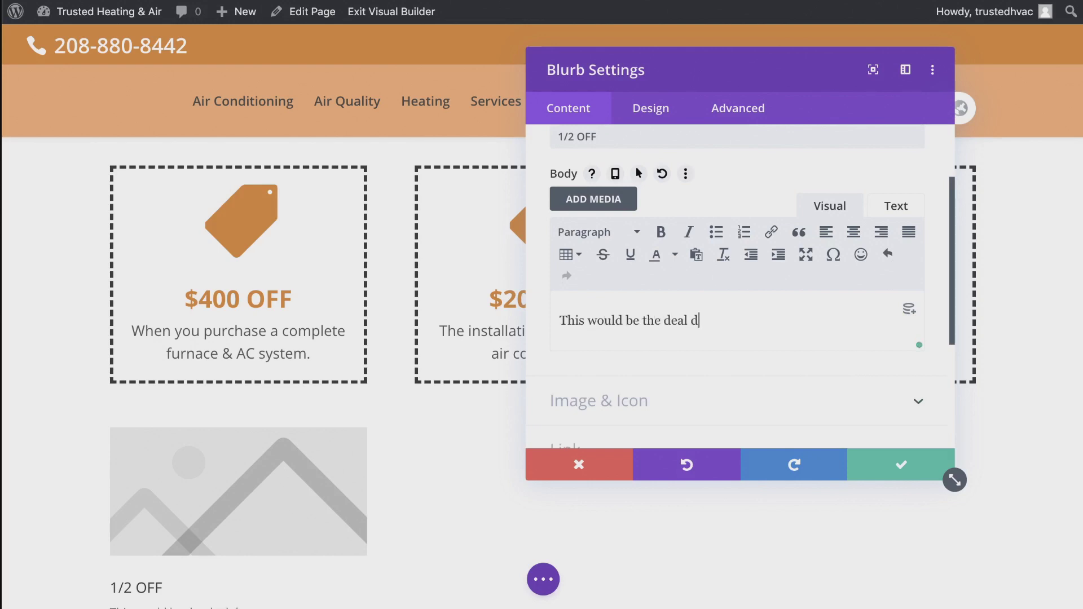
{"action": "type", "text": "on."}
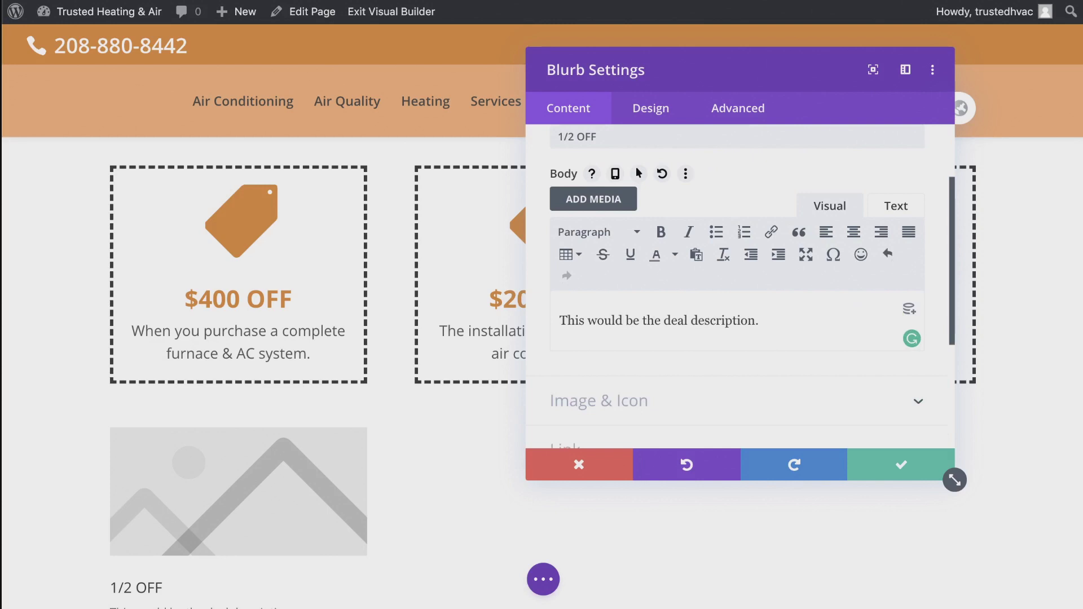
- Enable Use Icon for the new blurb and choose the solid single price tag icon
{"action": "left_click", "coordinate": [614, 406]}
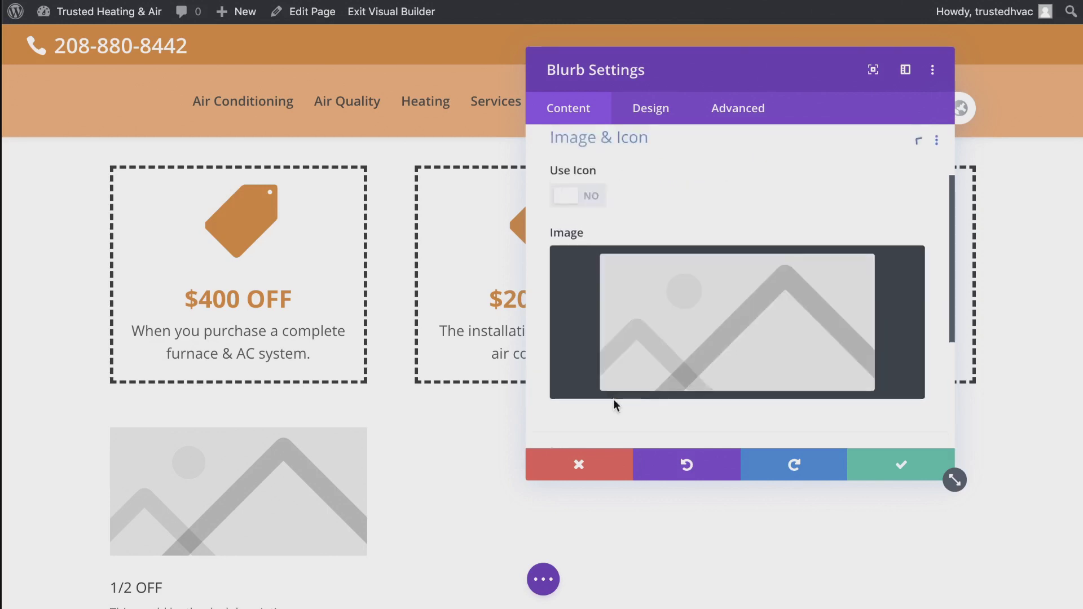
{"action": "left_click", "coordinate": [575, 214]}
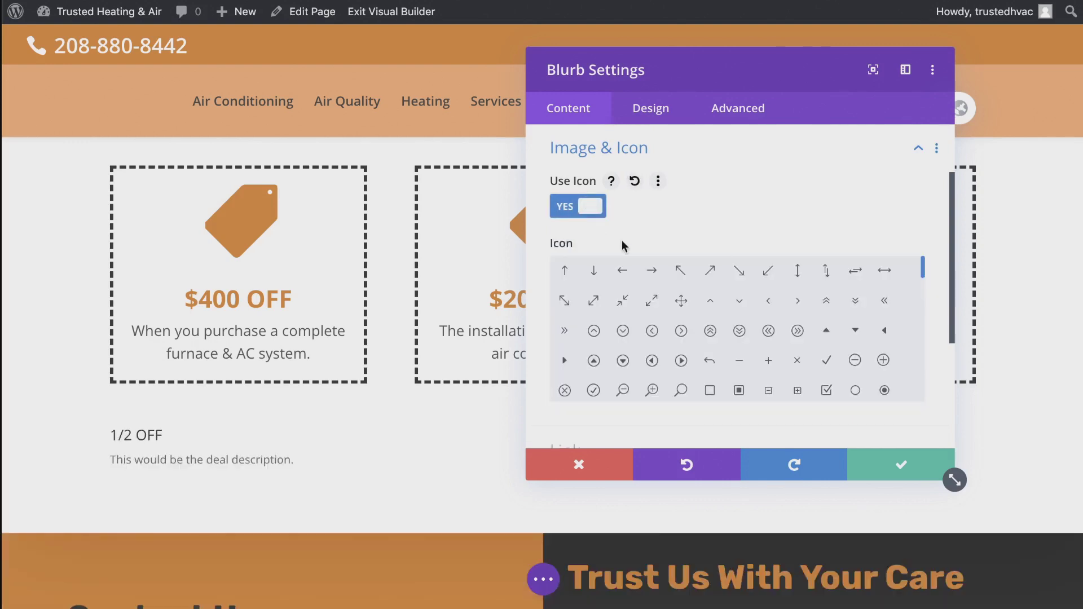
{"action": "scroll", "coordinate": [671, 359], "scroll_direction": "down", "scroll_amount": 1}
{"action": "scroll", "coordinate": [670, 358], "scroll_direction": "down", "scroll_amount": 6}
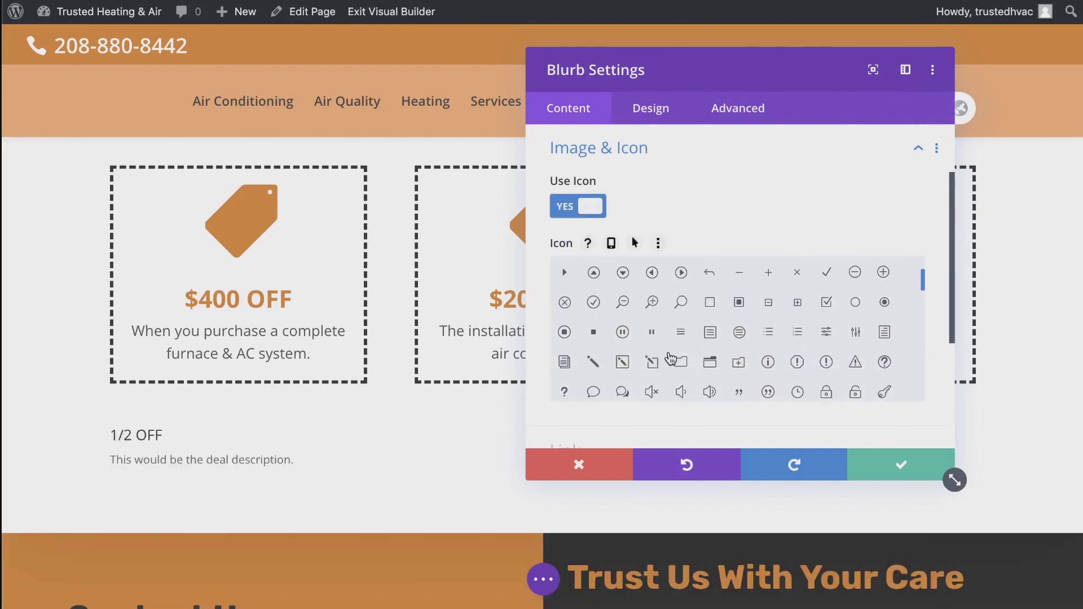
{"action": "scroll", "coordinate": [670, 359], "scroll_direction": "down", "scroll_amount": 4}
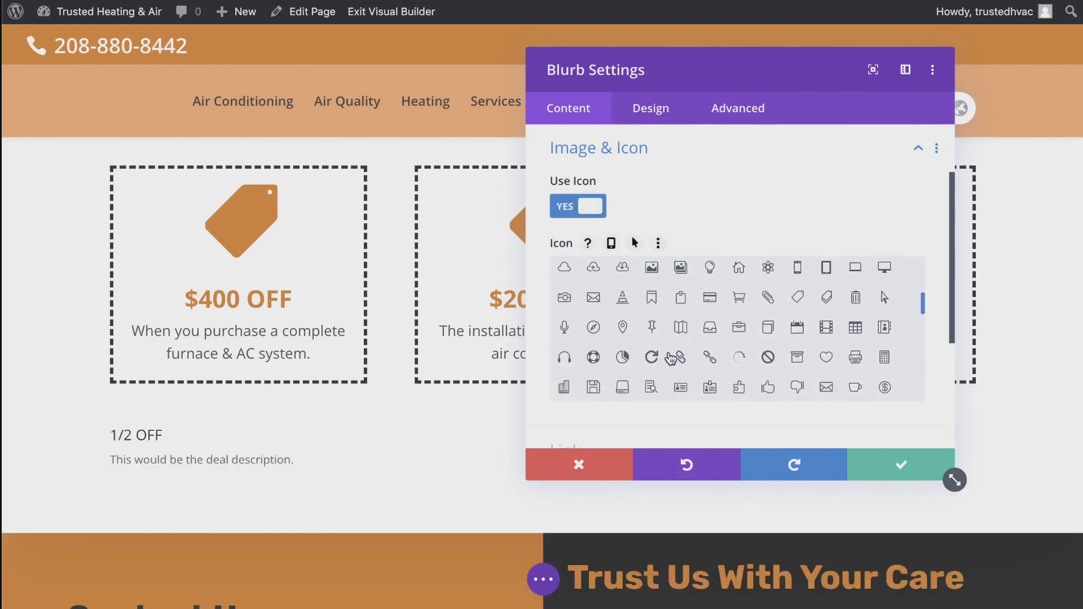
{"action": "scroll", "coordinate": [671, 359], "scroll_direction": "down", "scroll_amount": 5}
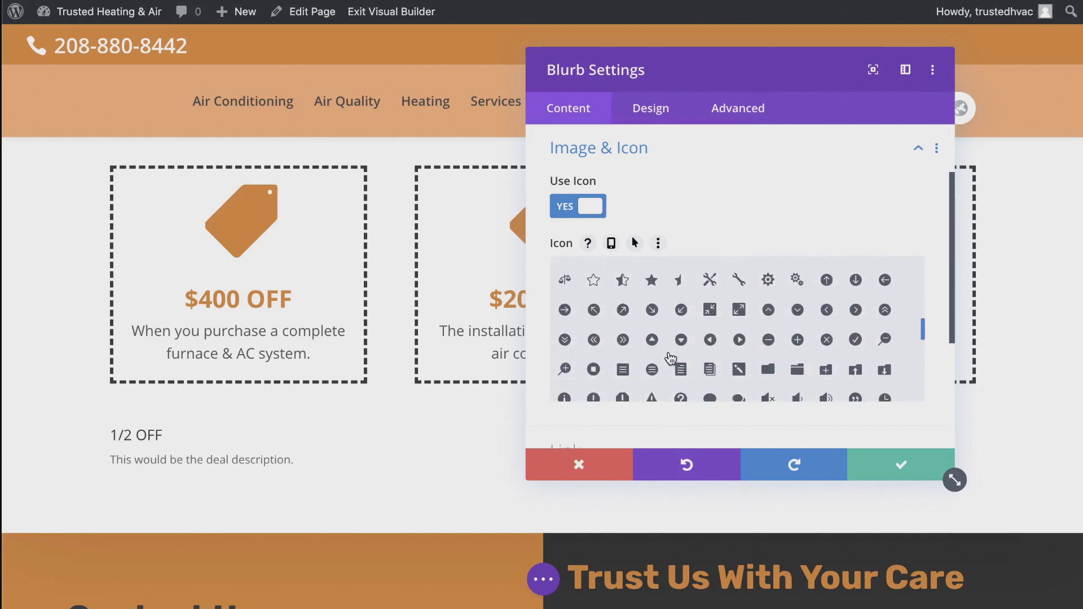
{"action": "scroll", "coordinate": [670, 359], "scroll_direction": "down", "scroll_amount": 3}
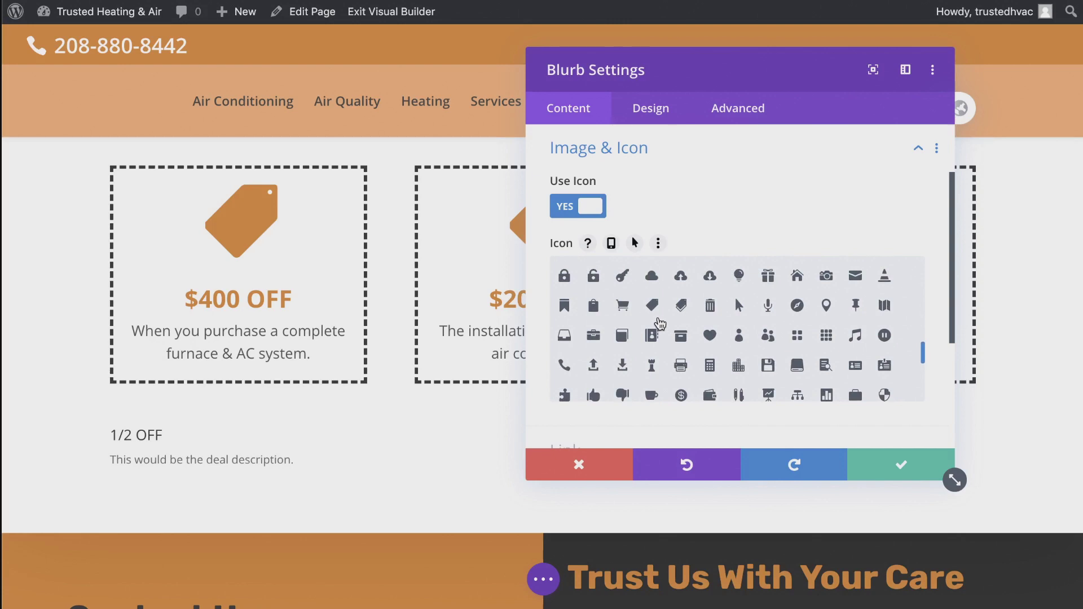
{"action": "left_click", "coordinate": [648, 308]}
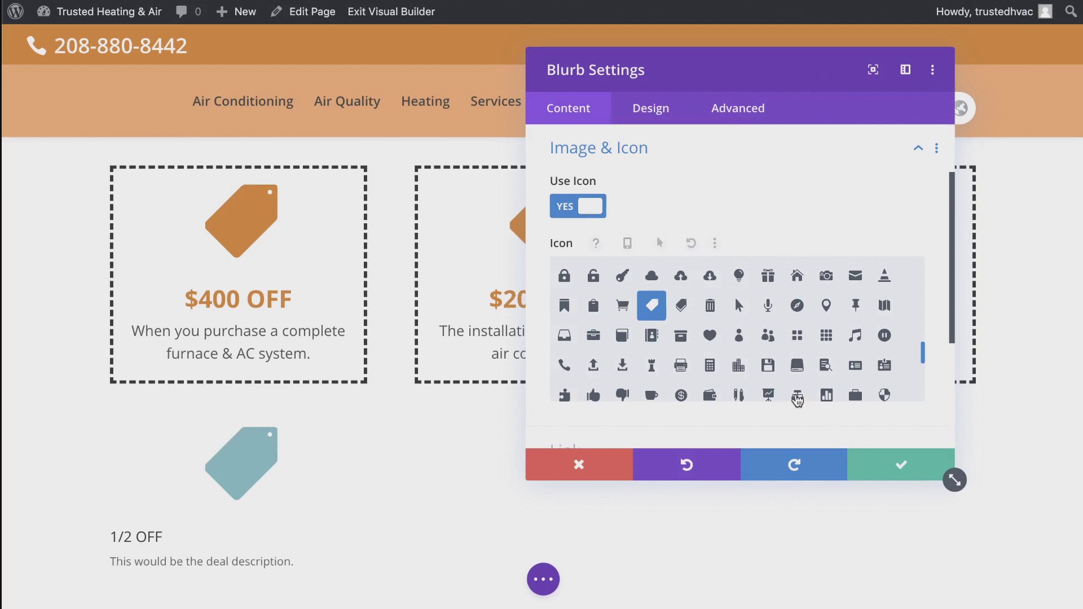
- Look over the icon choices and the Design option groups, and save the new blurb's settings
{"action": "scroll", "coordinate": [783, 411], "scroll_direction": "down", "scroll_amount": 1}
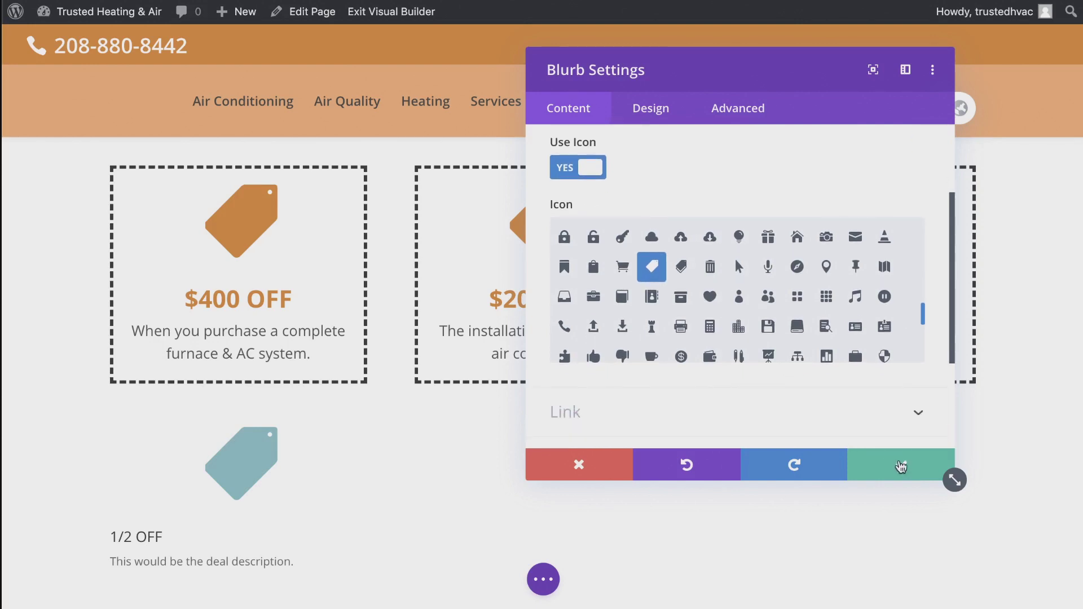
{"action": "scroll", "coordinate": [798, 302], "scroll_direction": "up", "scroll_amount": 5}
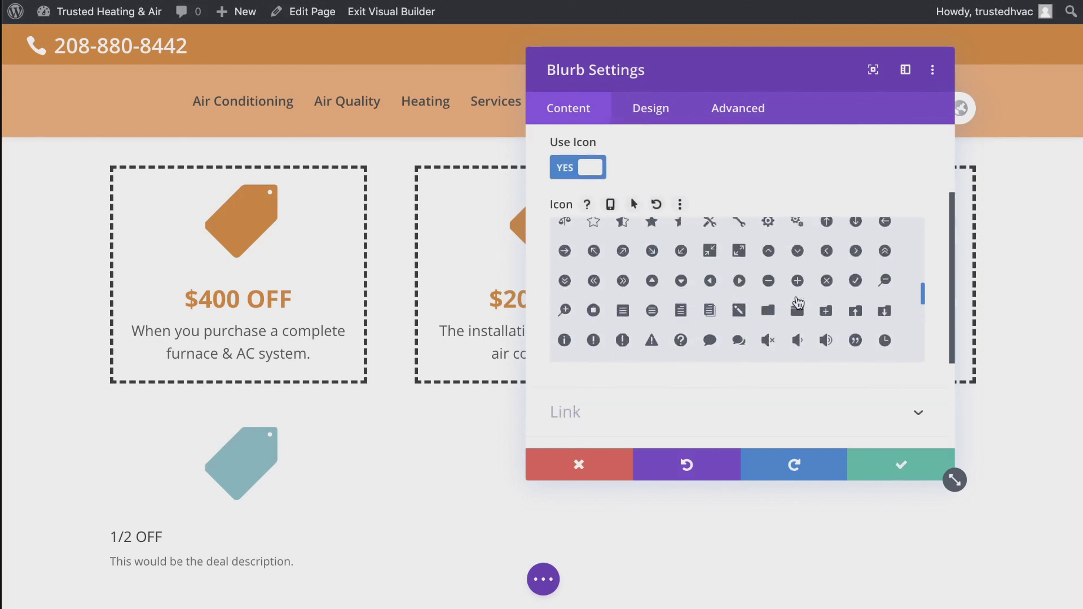
{"action": "left_click", "coordinate": [648, 112]}
{"action": "scroll", "coordinate": [381, 387], "scroll_direction": "down", "scroll_amount": 3}
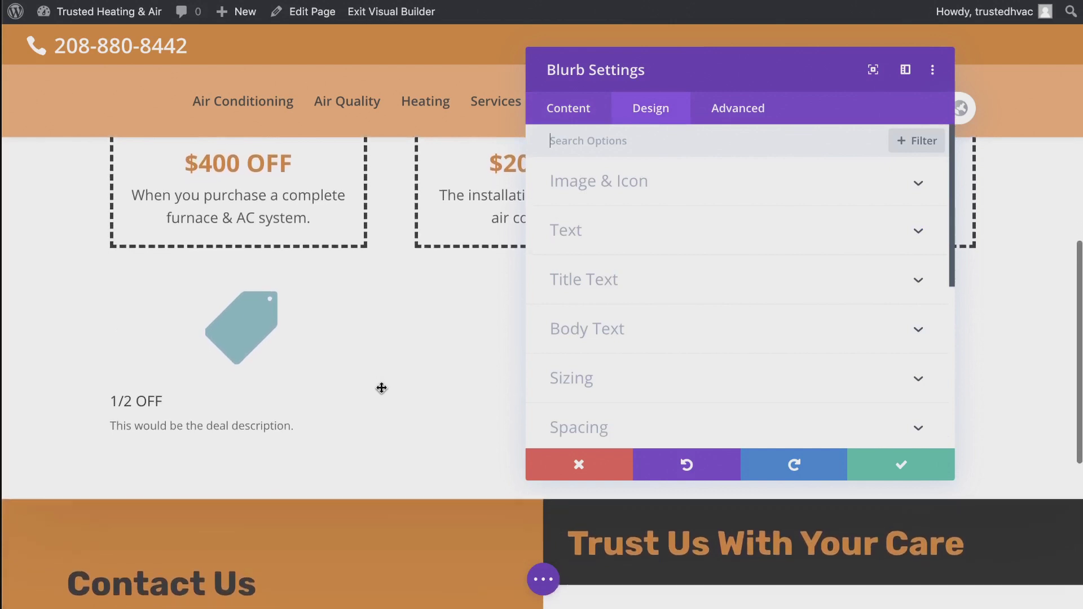
{"action": "scroll", "coordinate": [381, 387], "scroll_direction": "up", "scroll_amount": 1}
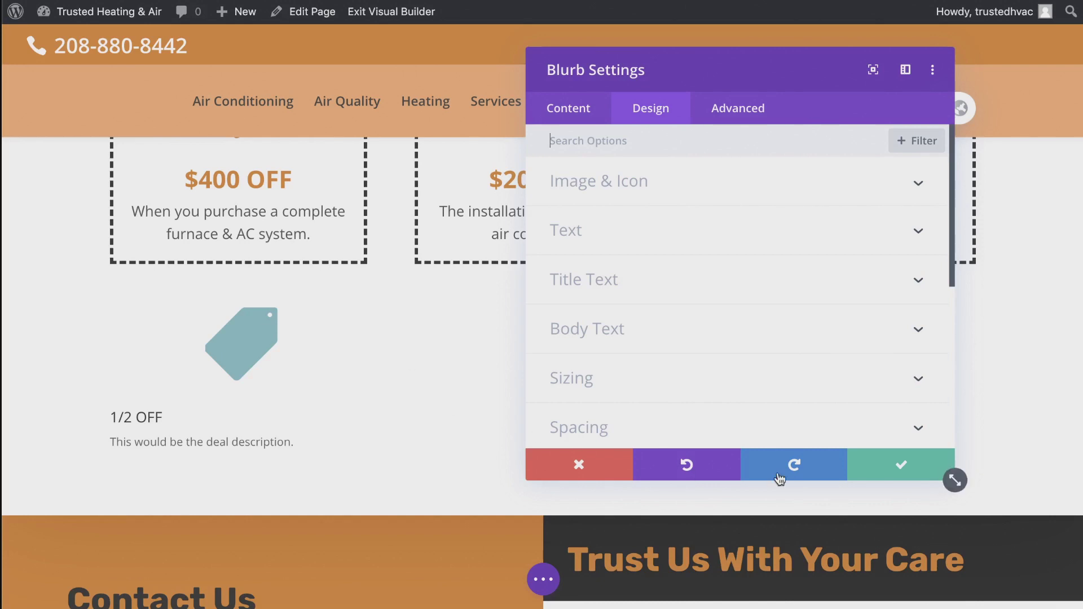
{"action": "left_click", "coordinate": [902, 465]}
- Copy the module styles of the $400 OFF coupon blurb
{"action": "scroll", "coordinate": [423, 329], "scroll_direction": "up", "scroll_amount": 1}
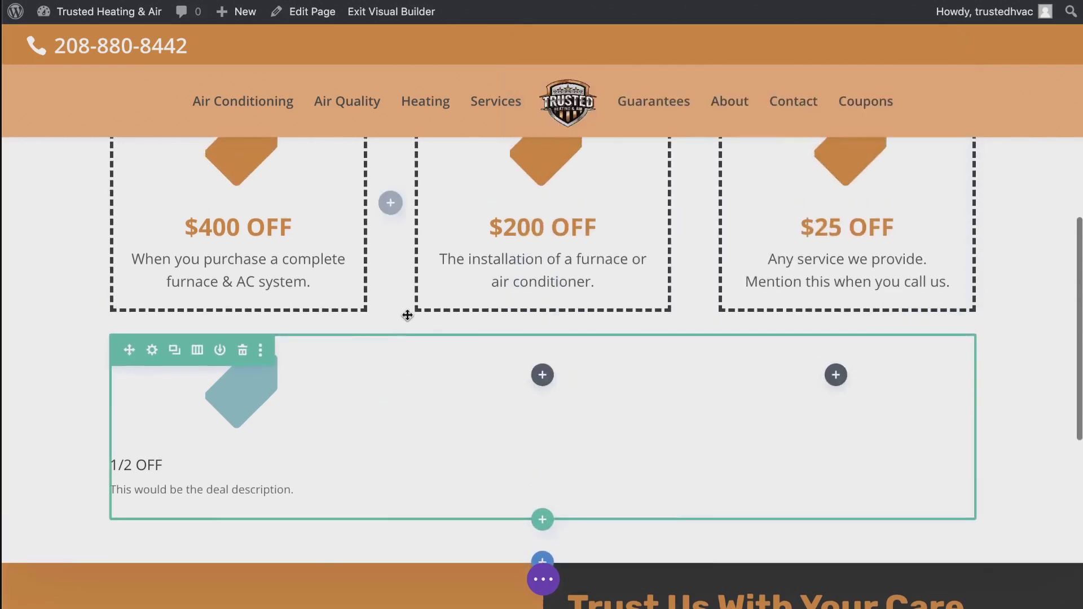
{"action": "scroll", "coordinate": [407, 315], "scroll_direction": "up", "scroll_amount": 2}
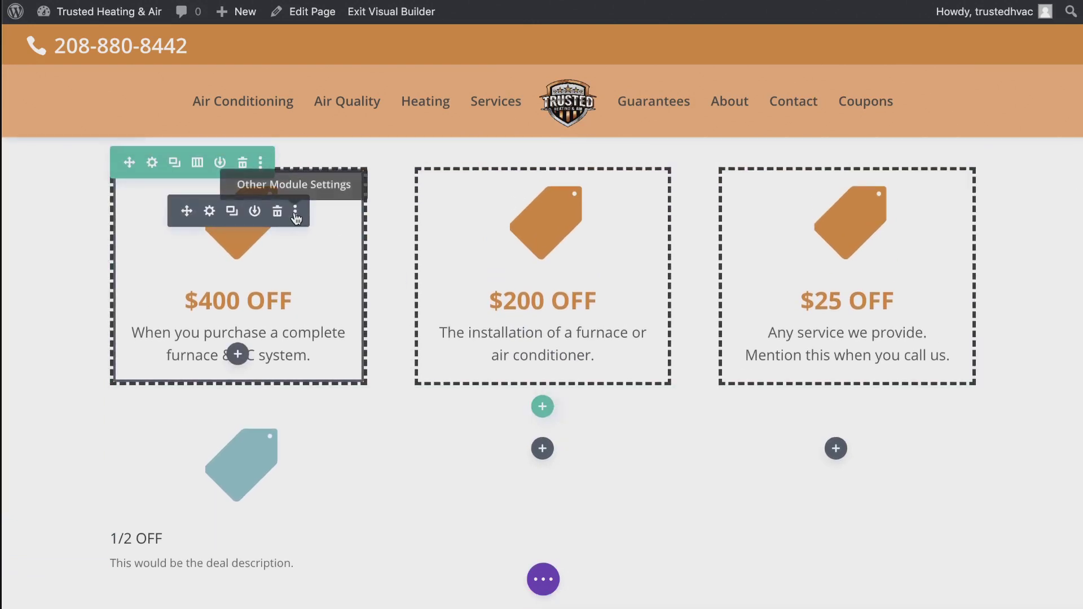
{"action": "left_click", "coordinate": [295, 217]}
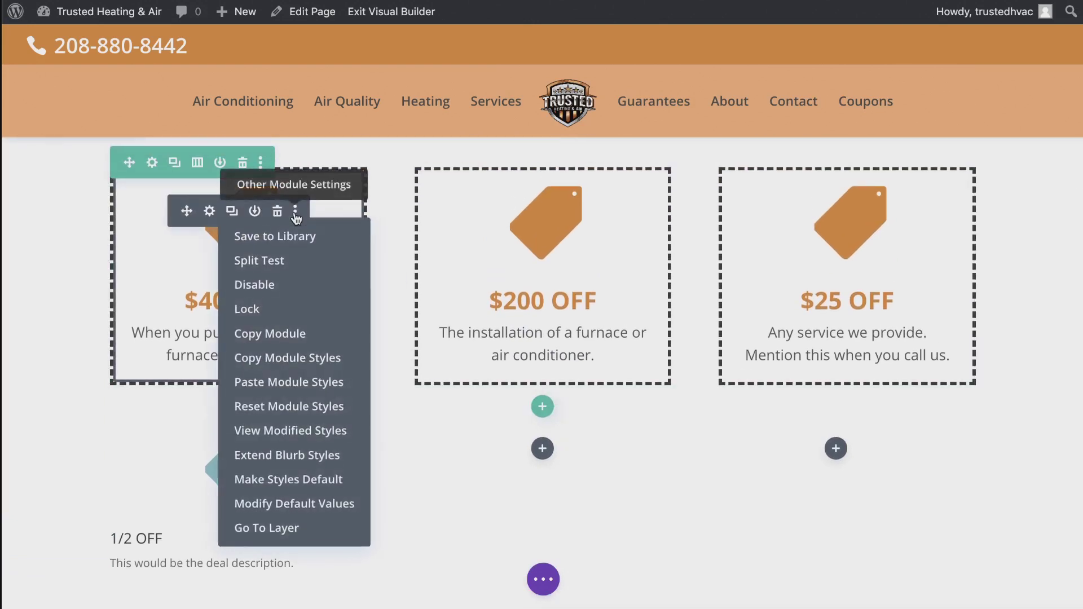
{"action": "left_click", "coordinate": [281, 358]}
- Paste the copied module styles onto the new 1/2 OFF blurb and compare it with the existing coupons
{"action": "scroll", "coordinate": [288, 406], "scroll_direction": "down", "scroll_amount": 4}
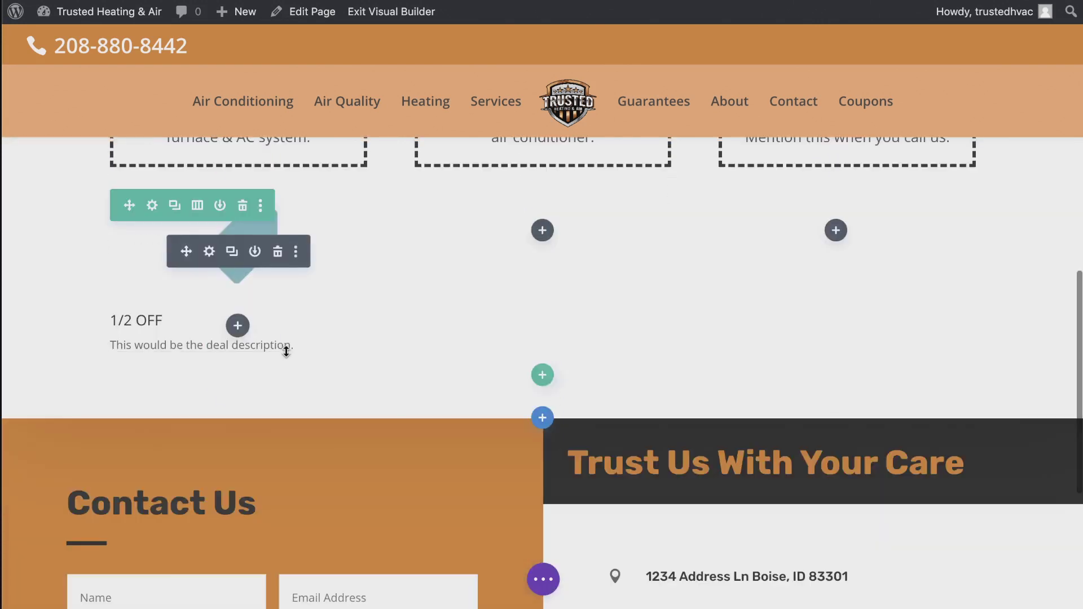
{"action": "scroll", "coordinate": [306, 291], "scroll_direction": "up", "scroll_amount": 1}
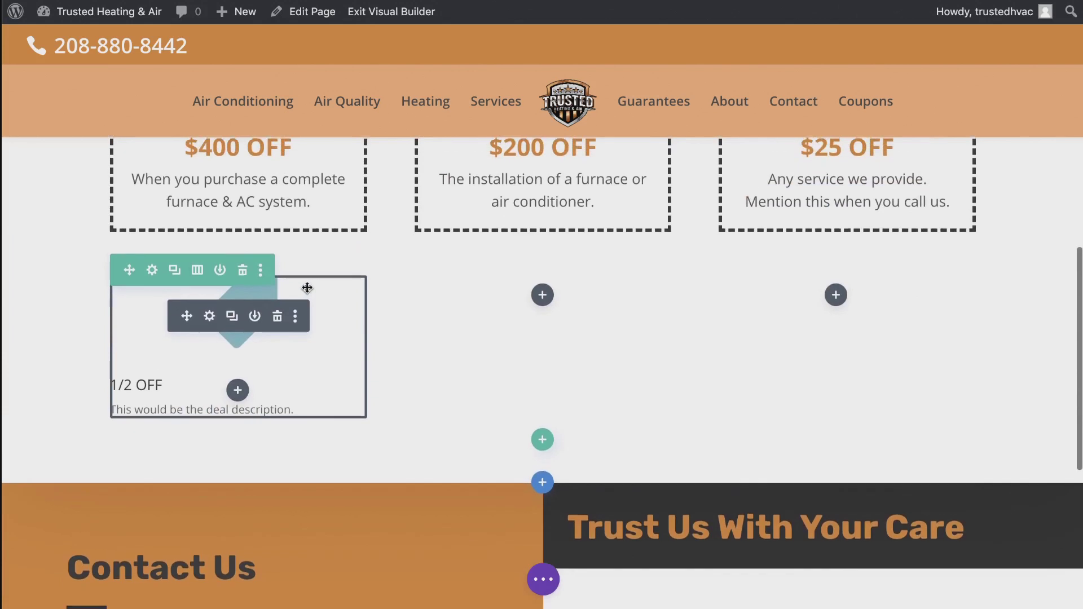
{"action": "left_click", "coordinate": [296, 318]}
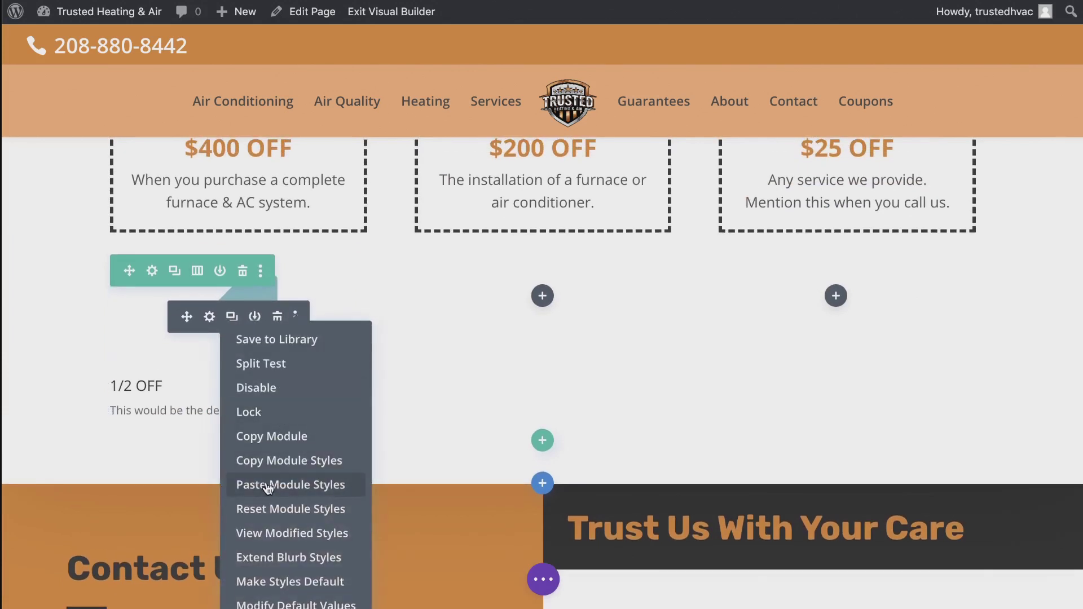
{"action": "left_click", "coordinate": [267, 483]}
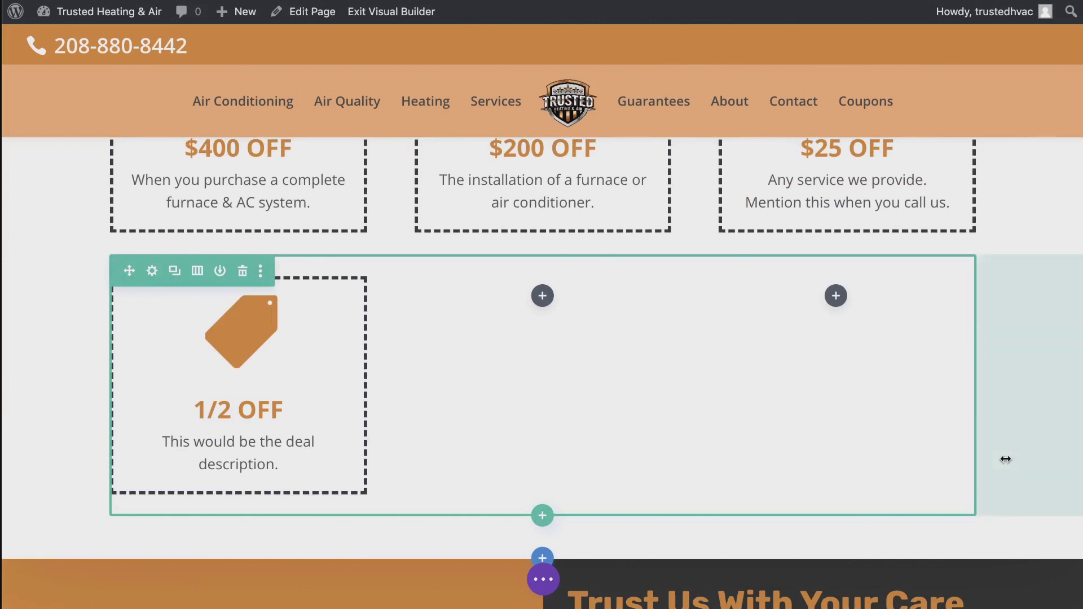
{"action": "scroll", "coordinate": [1004, 455], "scroll_direction": "up", "scroll_amount": 2}
{"action": "scroll", "coordinate": [1006, 460], "scroll_direction": "up", "scroll_amount": 1}
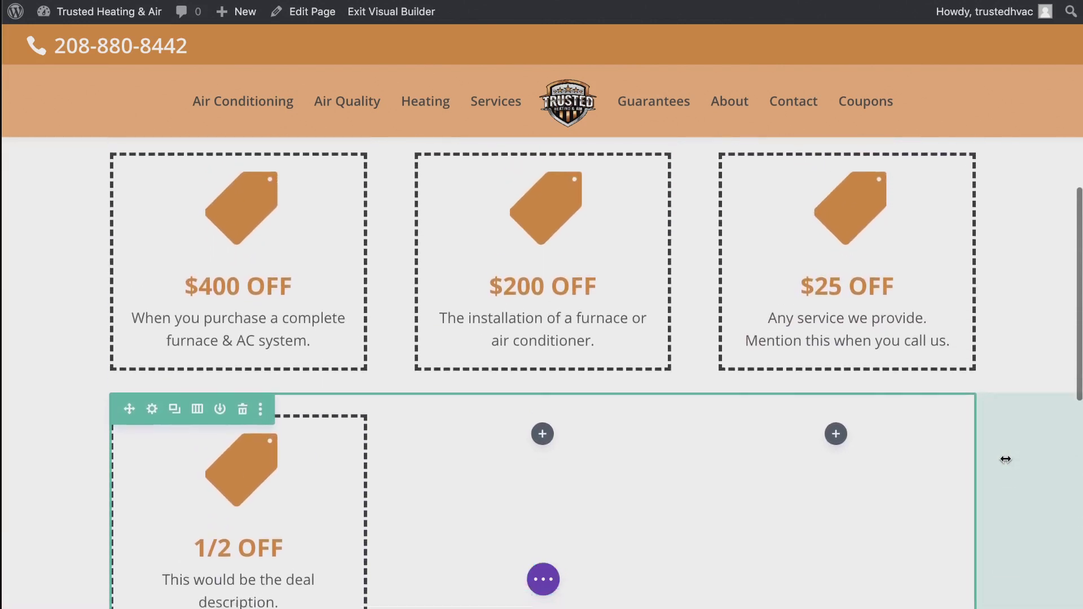
- Open the design settings of the 1/2 OFF blurb and set its icon color to the saved orange swatch
{"action": "scroll", "coordinate": [1005, 459], "scroll_direction": "down", "scroll_amount": 2}
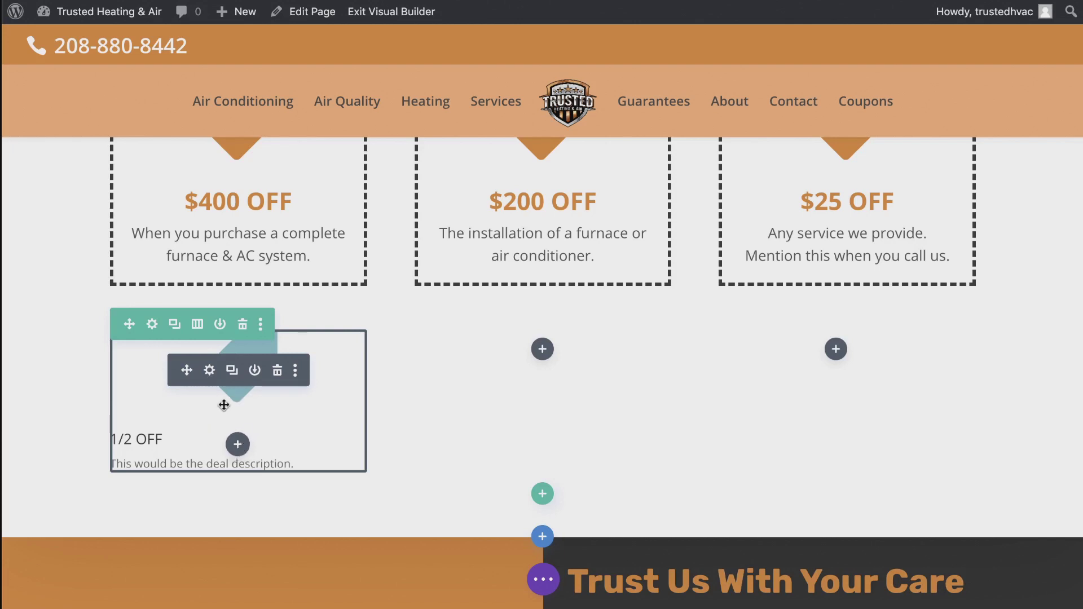
{"action": "left_click", "coordinate": [210, 371]}
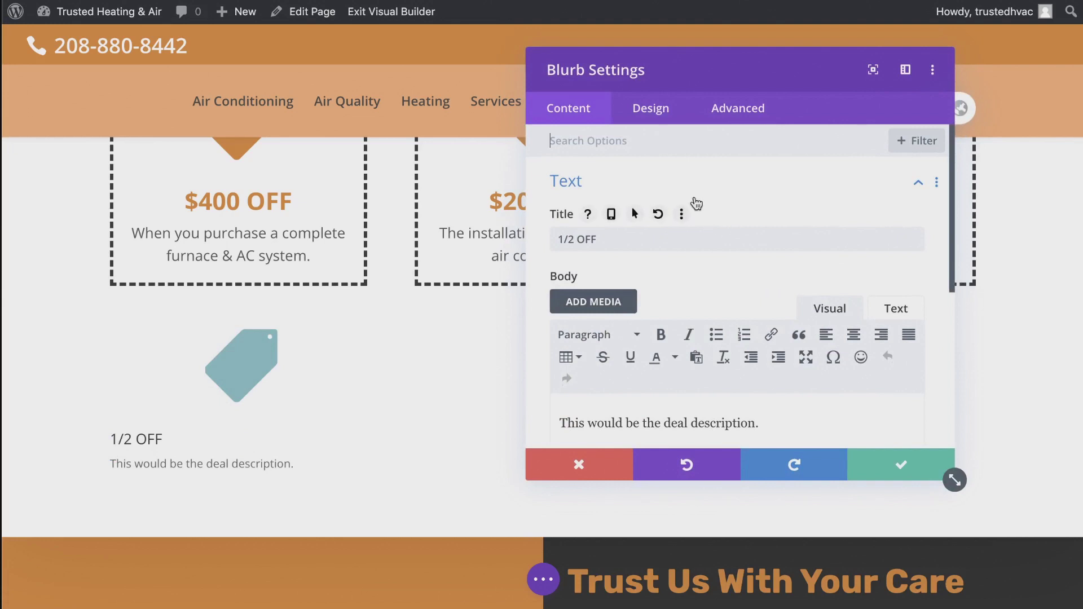
{"action": "left_click", "coordinate": [661, 121]}
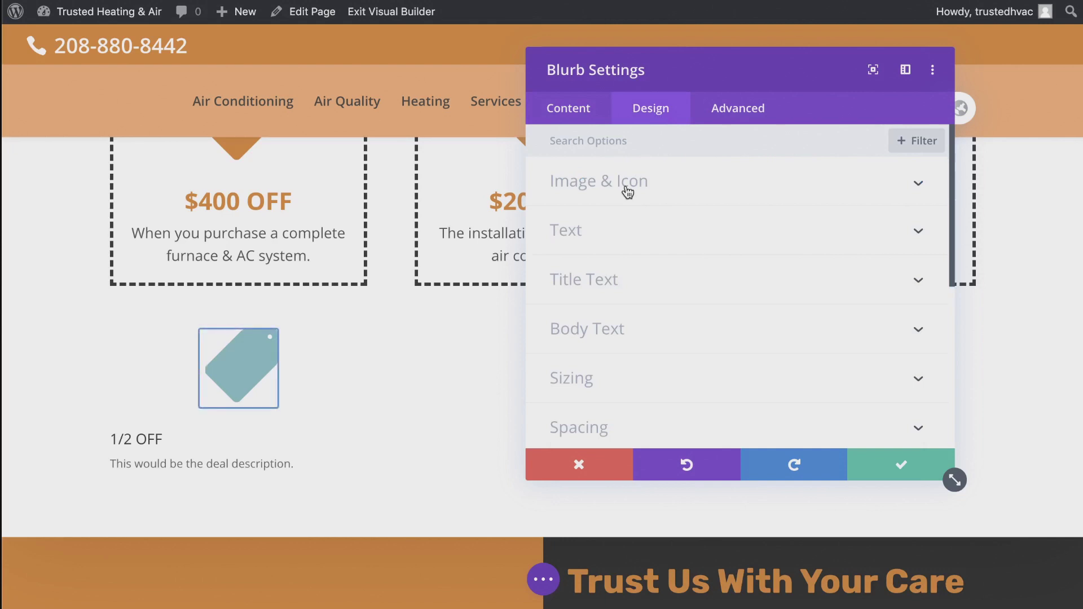
{"action": "left_click", "coordinate": [601, 184]}
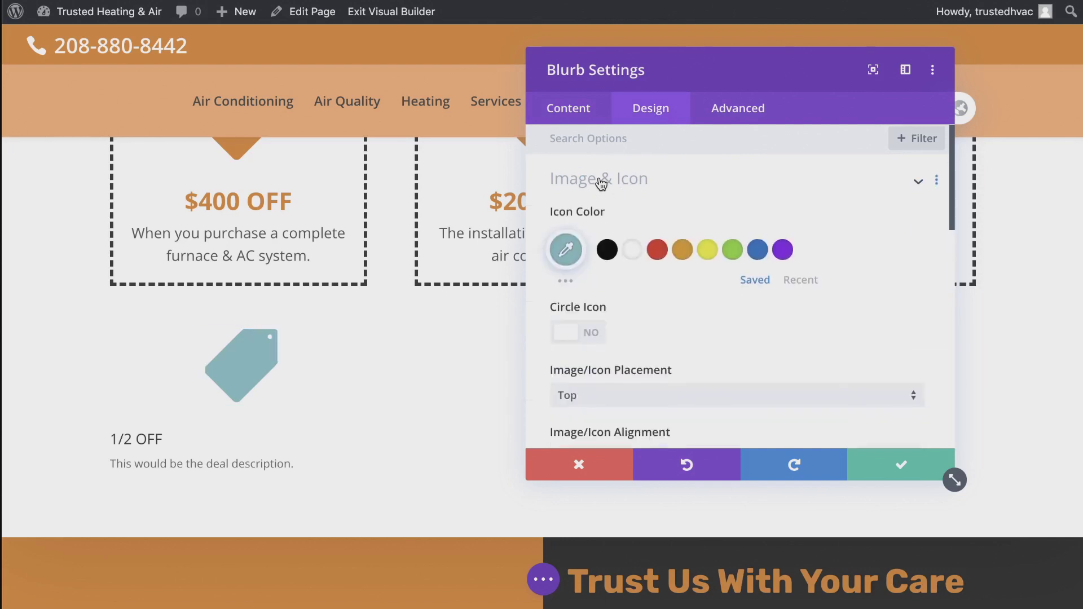
{"action": "left_click", "coordinate": [683, 255]}
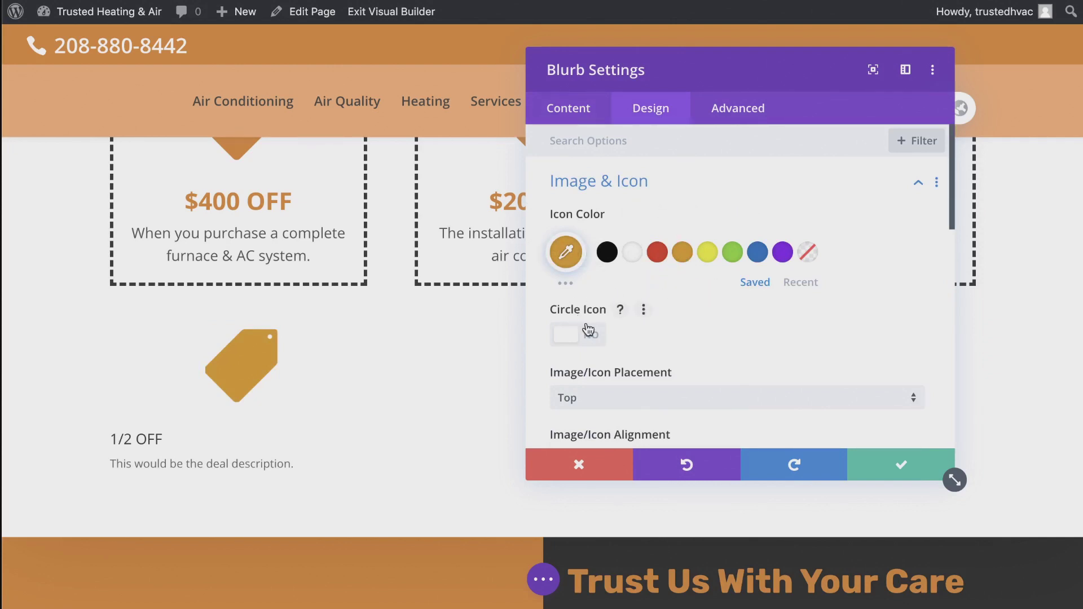
- Choose Top as the image/icon placement for the 1/2 OFF blurb
{"action": "scroll", "coordinate": [614, 336], "scroll_direction": "down", "scroll_amount": 2}
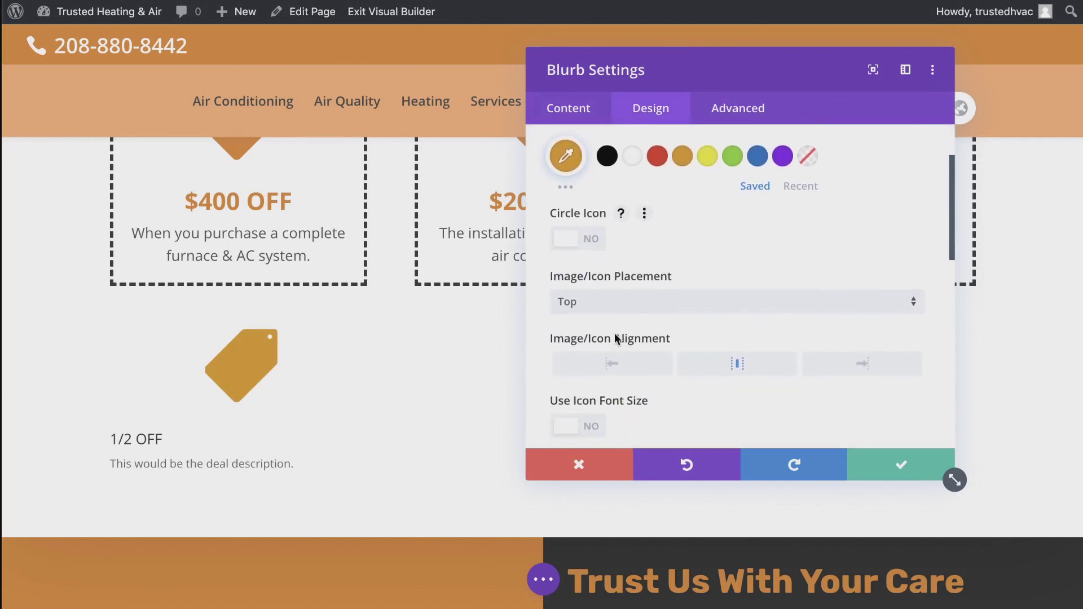
{"action": "left_click", "coordinate": [610, 312]}
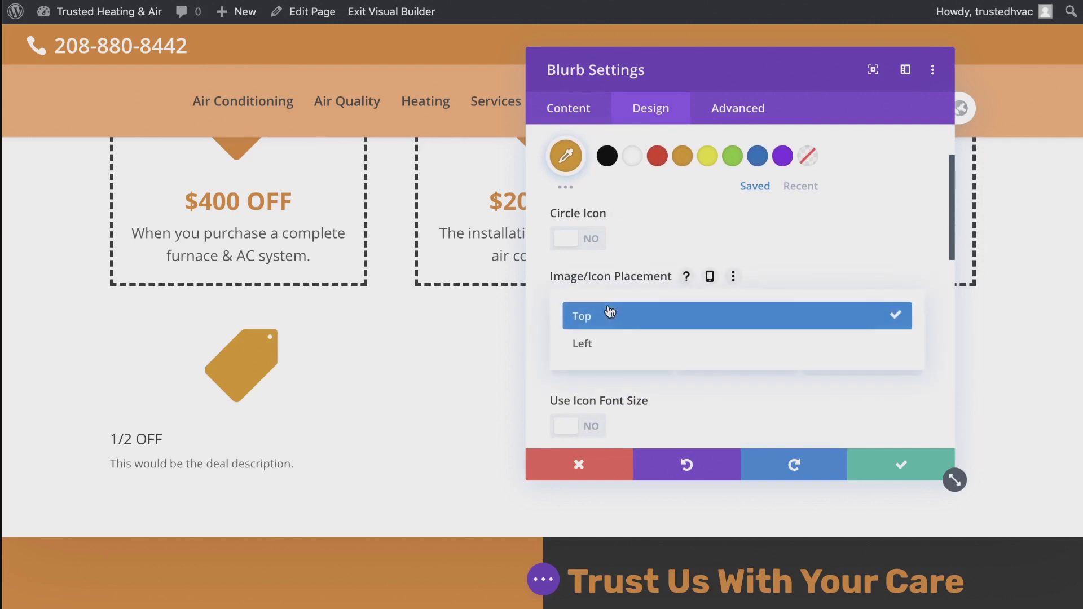
{"action": "left_click", "coordinate": [611, 319]}
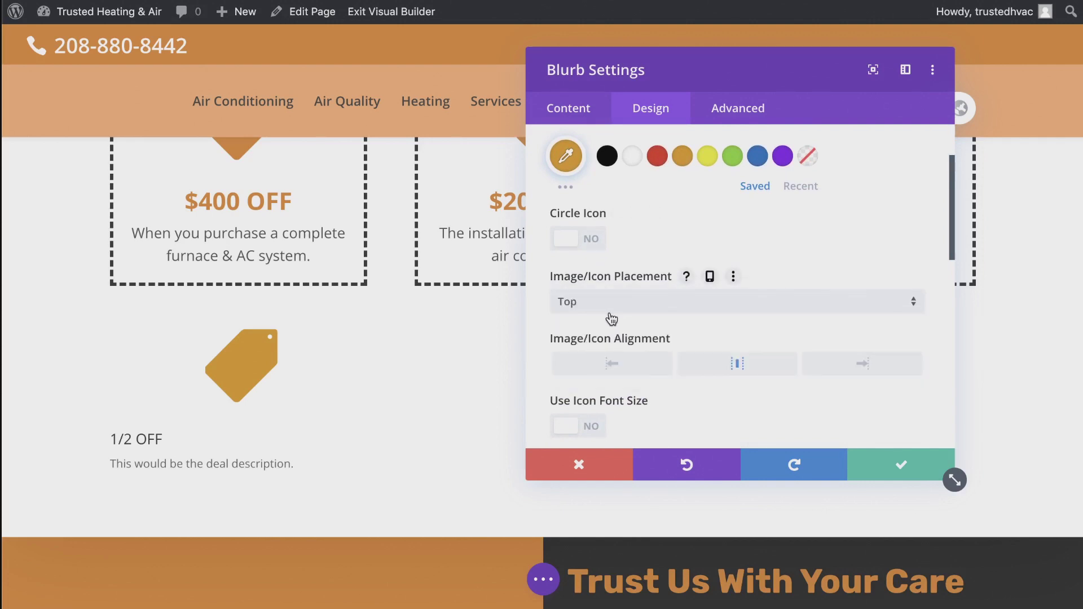
{"action": "left_click", "coordinate": [609, 309]}
{"action": "left_click", "coordinate": [611, 315]}
- Center the 1/2 OFF blurb's title text and color it with the saved orange swatch
{"action": "scroll", "coordinate": [609, 322], "scroll_direction": "down", "scroll_amount": 3}
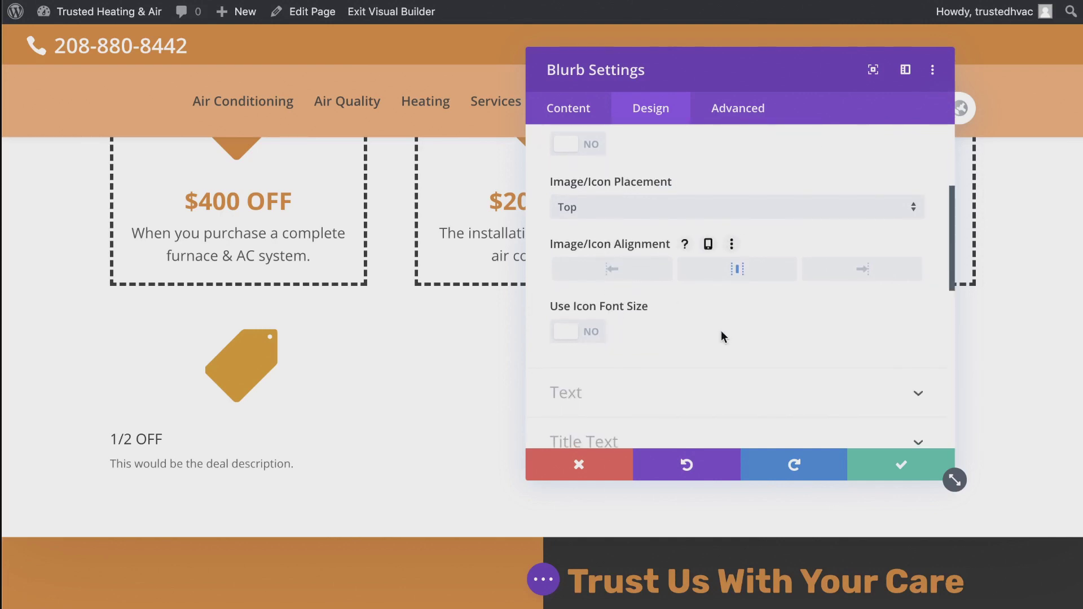
{"action": "scroll", "coordinate": [722, 337], "scroll_direction": "down", "scroll_amount": 2}
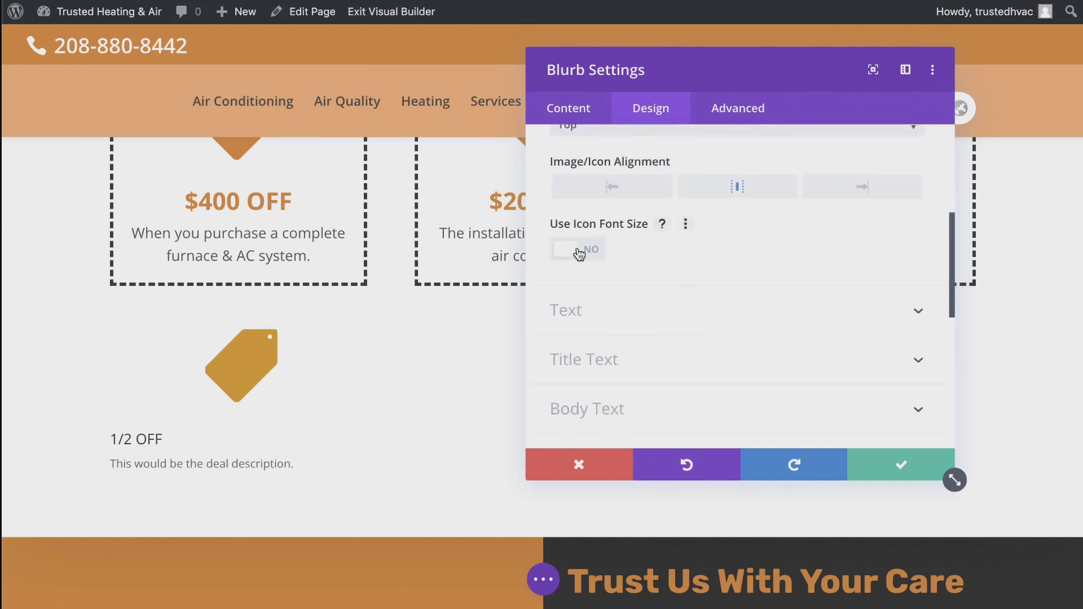
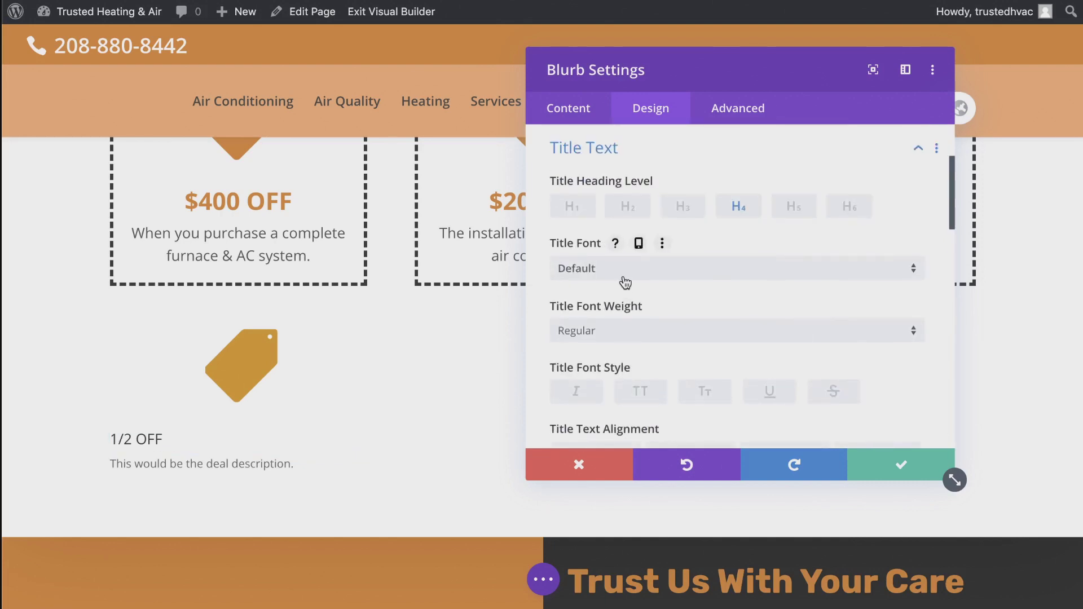
{"action": "scroll", "coordinate": [655, 321], "scroll_direction": "down", "scroll_amount": 5}
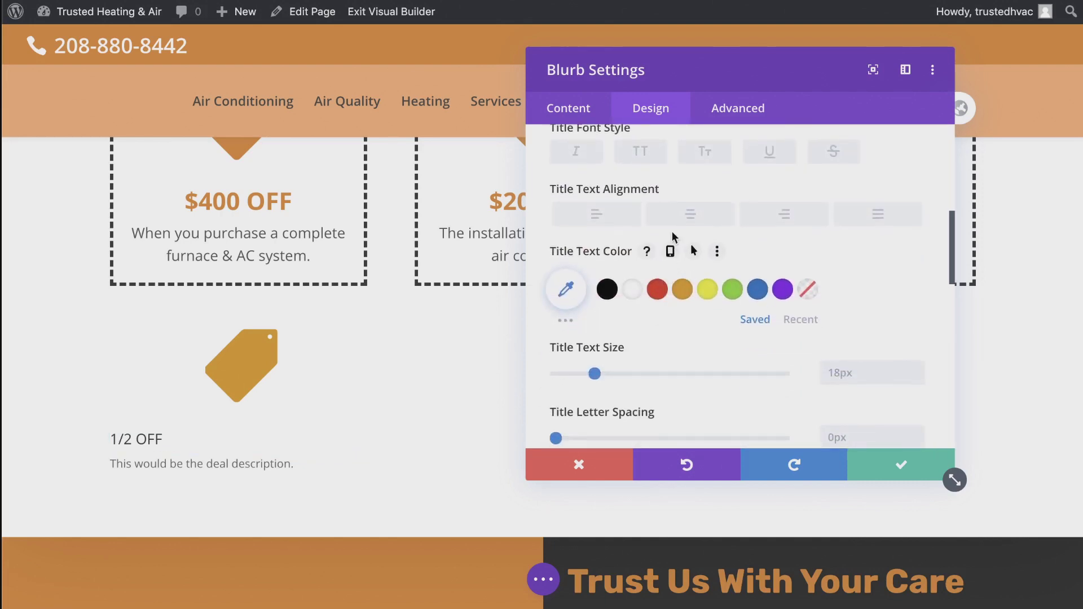
{"action": "left_click", "coordinate": [684, 219]}
{"action": "scroll", "coordinate": [835, 380], "scroll_direction": "down", "scroll_amount": 1}
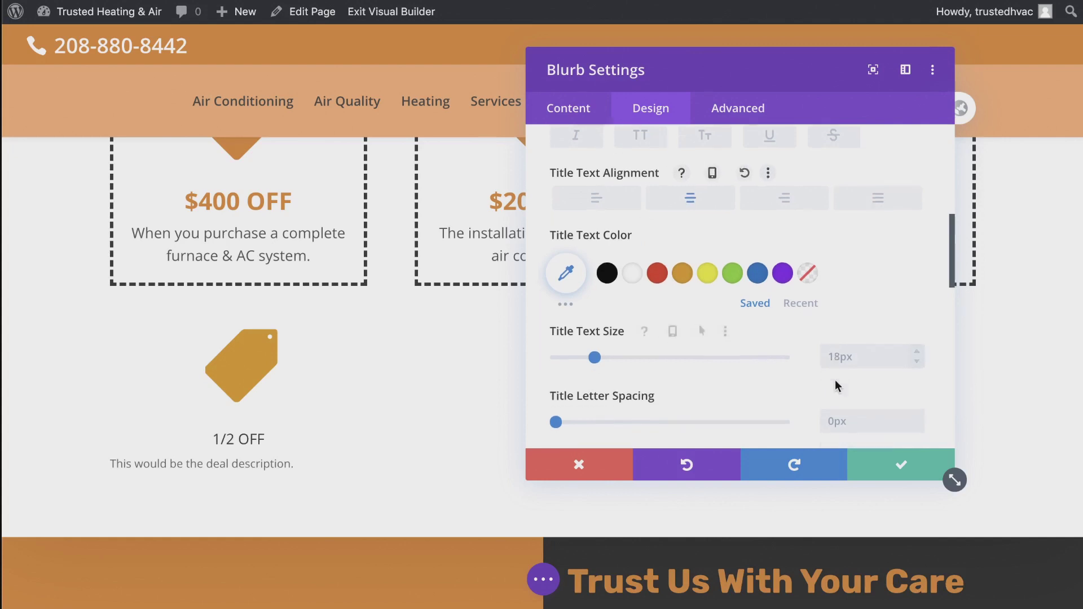
{"action": "scroll", "coordinate": [835, 380], "scroll_direction": "down", "scroll_amount": 3}
{"action": "left_click", "coordinate": [682, 218]}
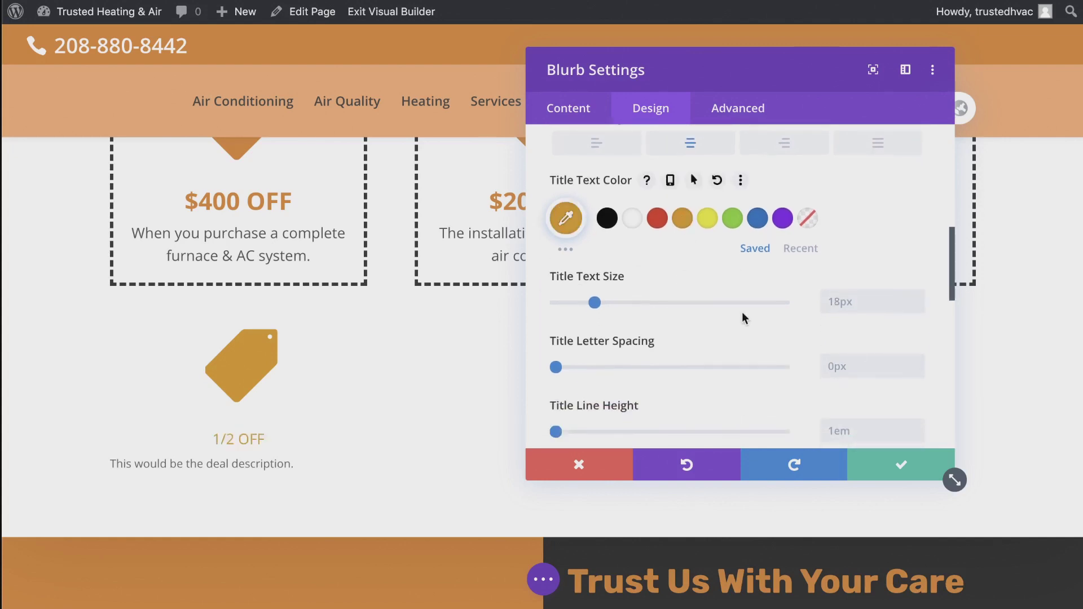
- Increase the 1/2 OFF blurb's title text size to 30px
{"action": "left_click", "coordinate": [917, 298]}
{"action": "left_click", "coordinate": [917, 298]}
{"action": "left_click", "coordinate": [917, 298]}
{"action": "left_click", "coordinate": [917, 297]}
{"action": "left_click", "coordinate": [917, 297]}
{"action": "left_click", "coordinate": [916, 298]}
{"action": "left_click", "coordinate": [917, 298]}
{"action": "left_click", "coordinate": [917, 298]}
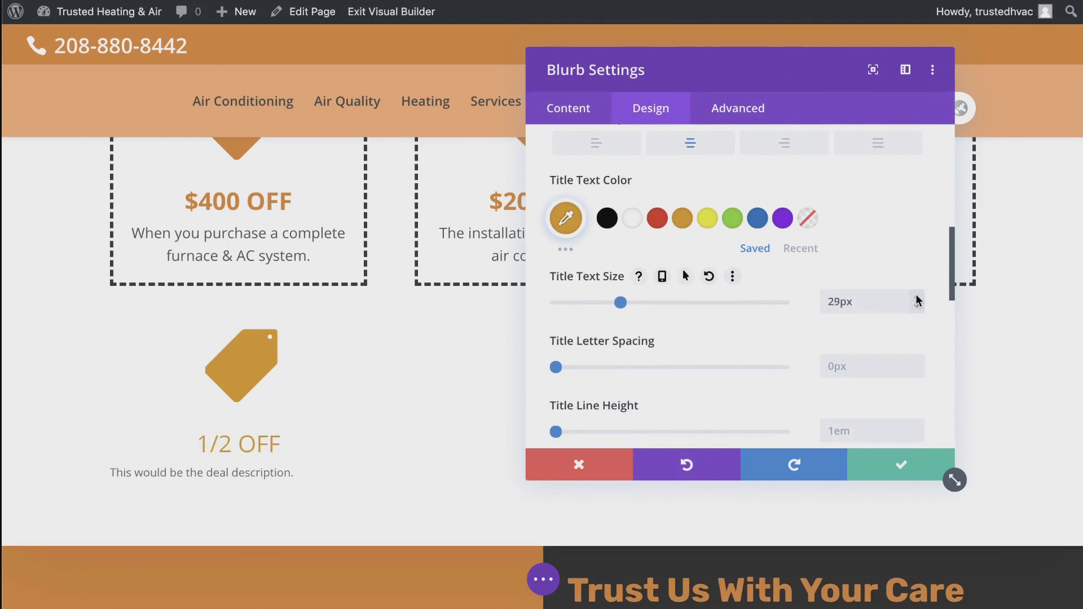
{"action": "left_click", "coordinate": [916, 298]}
- Set the title font weight of the 1/2 OFF blurb to Bold
{"action": "scroll", "coordinate": [765, 291], "scroll_direction": "up", "scroll_amount": 5}
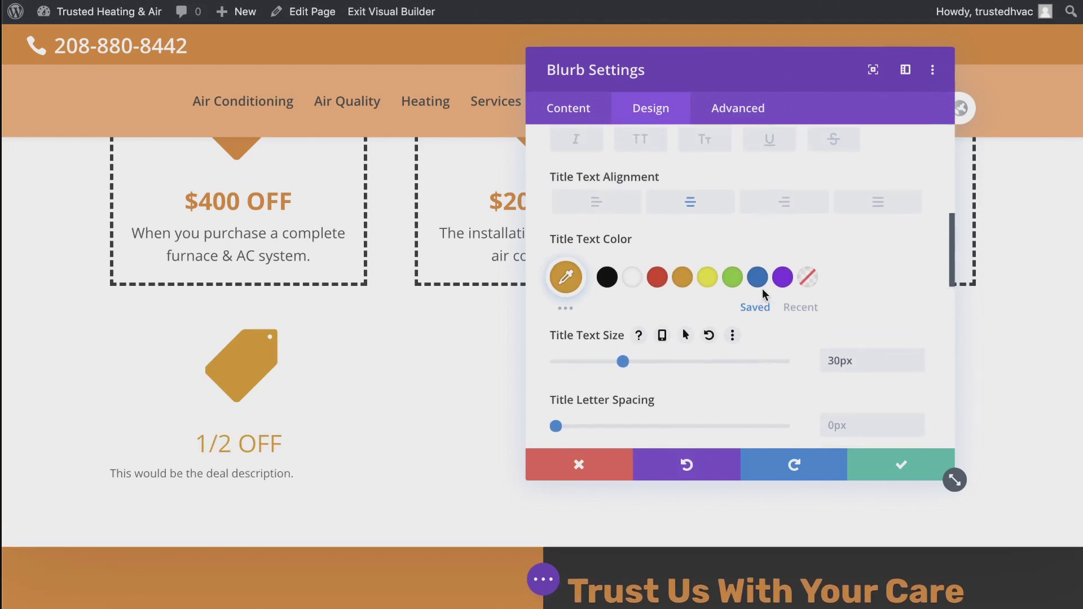
{"action": "scroll", "coordinate": [762, 289], "scroll_direction": "up", "scroll_amount": 2}
{"action": "left_click", "coordinate": [684, 210]}
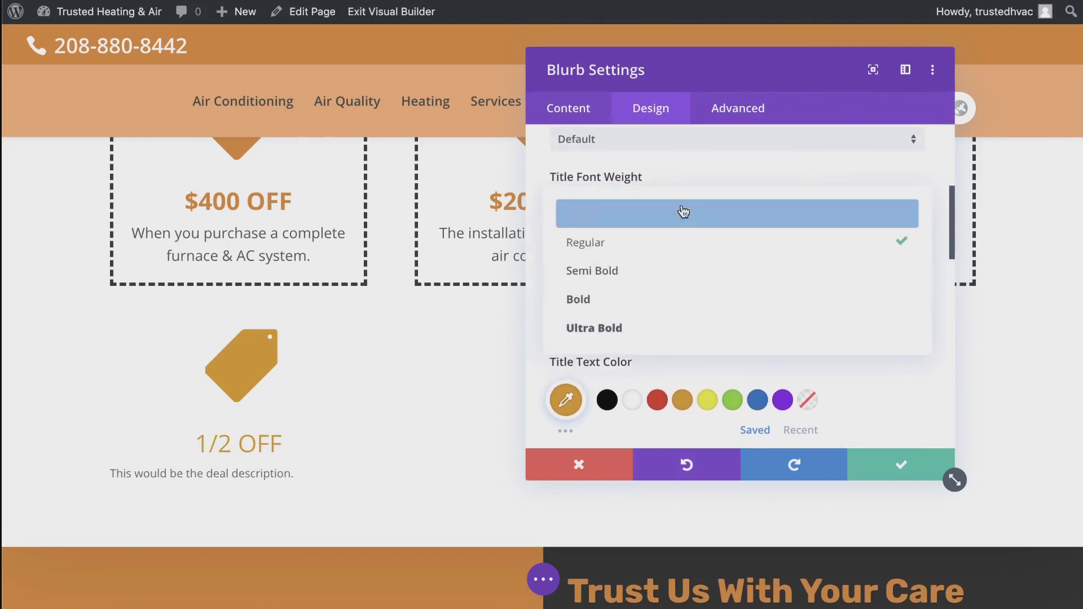
{"action": "left_click", "coordinate": [670, 299]}
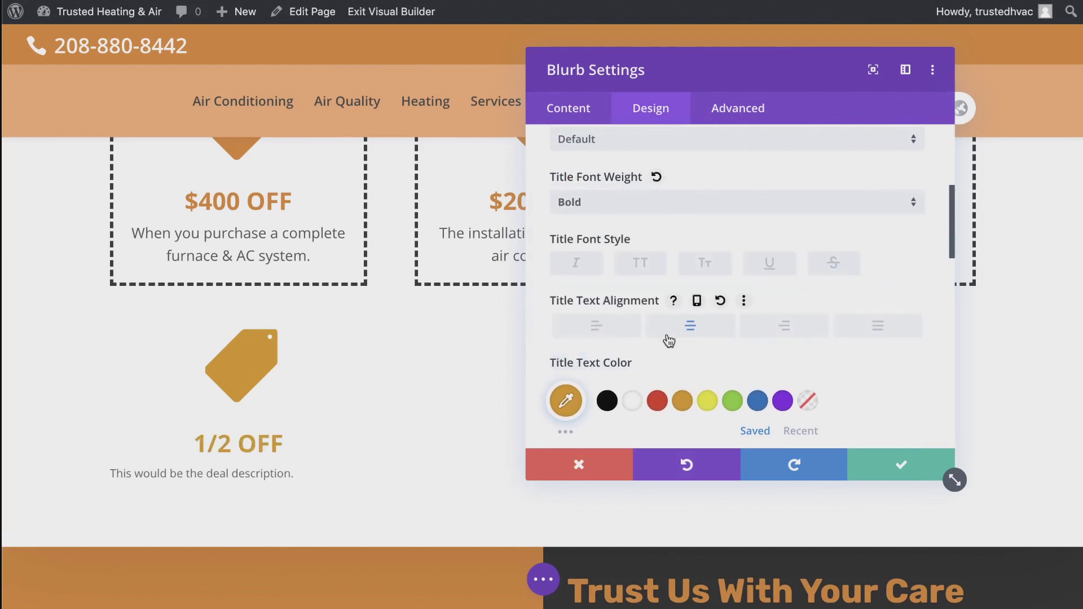
- Open the Body Text settings of the 1/2 OFF blurb and choose Regular as the body font weight
{"action": "scroll", "coordinate": [668, 333], "scroll_direction": "down", "scroll_amount": 5}
{"action": "scroll", "coordinate": [667, 333], "scroll_direction": "down", "scroll_amount": 1}
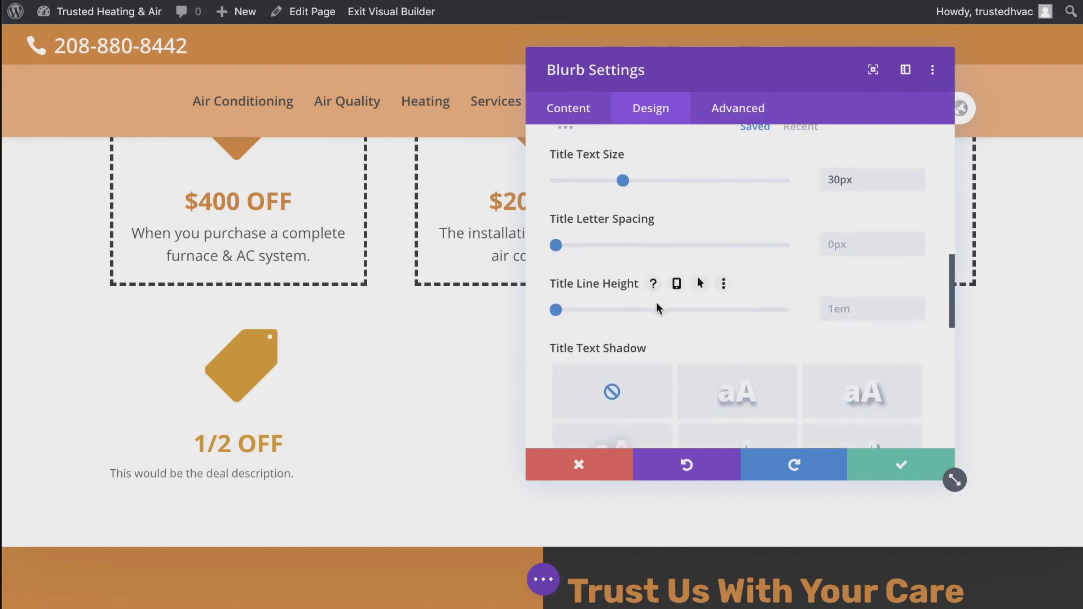
{"action": "scroll", "coordinate": [654, 296], "scroll_direction": "down", "scroll_amount": 5}
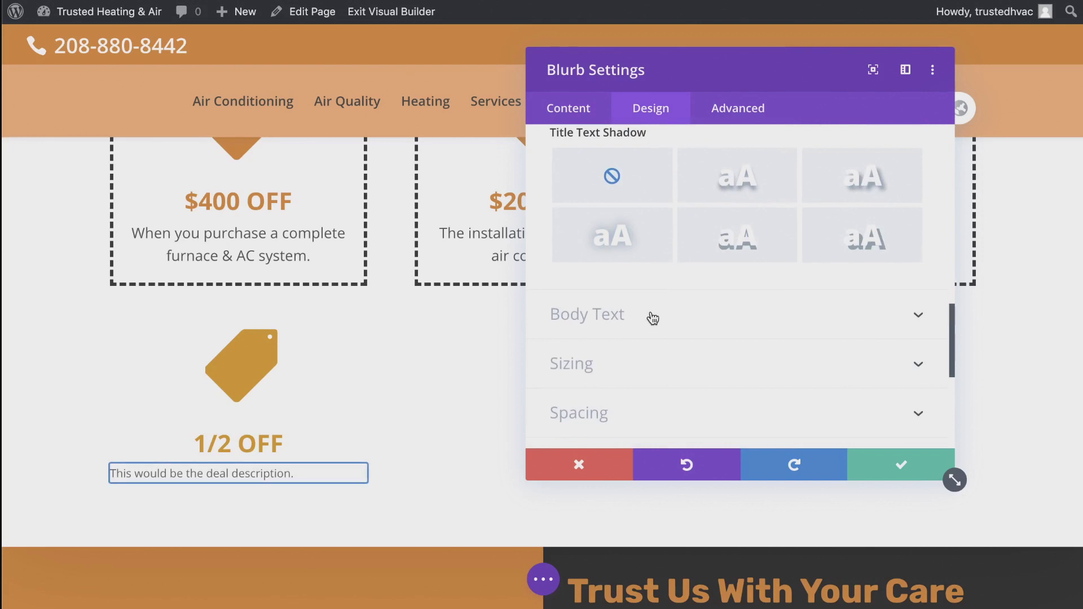
{"action": "left_click", "coordinate": [653, 319]}
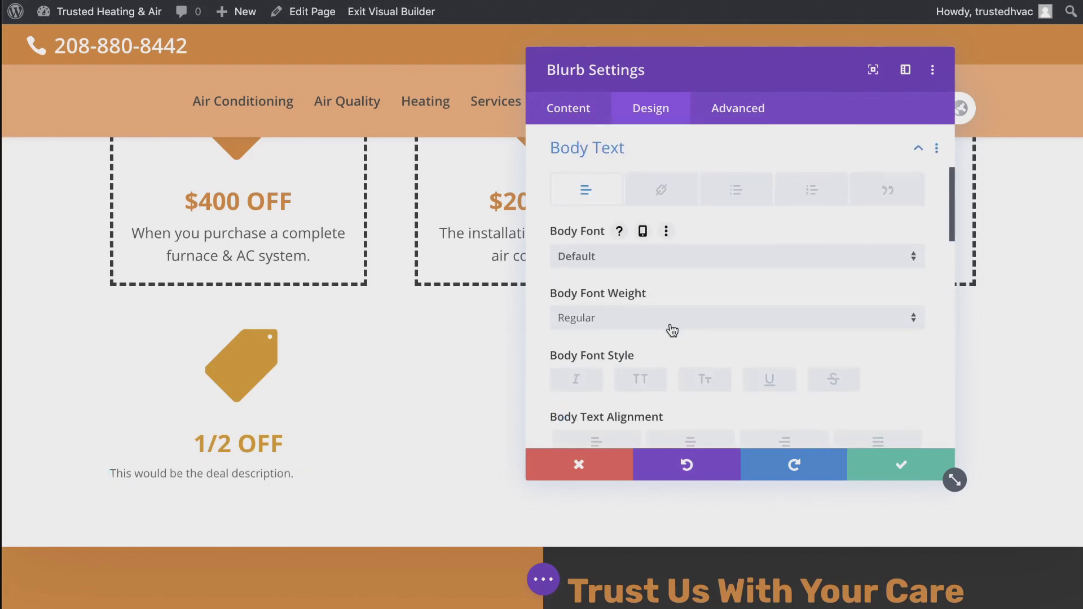
{"action": "left_click", "coordinate": [675, 320]}
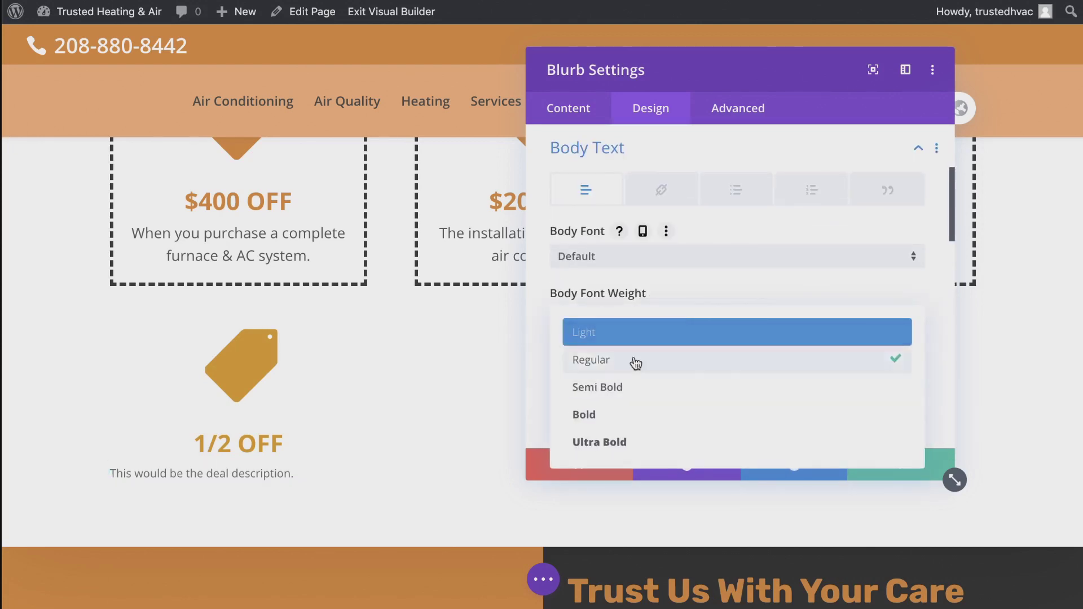
{"action": "left_click", "coordinate": [638, 358]}
{"action": "scroll", "coordinate": [685, 370], "scroll_direction": "down", "scroll_amount": 3}
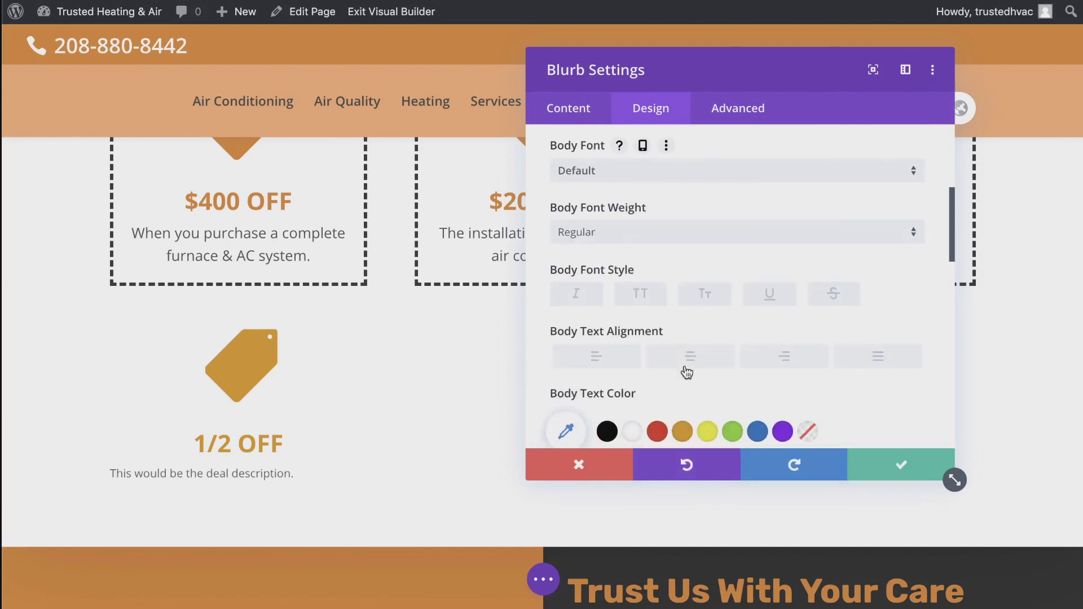
- Center the 1/2 OFF blurb's body text and set its text size to 17px
{"action": "left_click", "coordinate": [687, 364]}
{"action": "scroll", "coordinate": [719, 393], "scroll_direction": "down", "scroll_amount": 3}
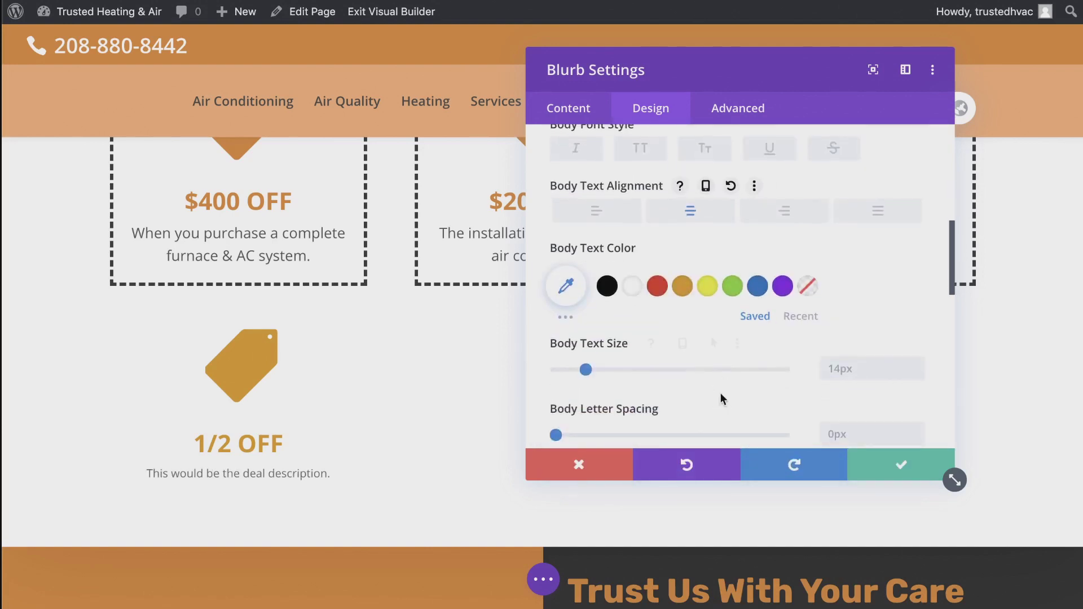
{"action": "left_click", "coordinate": [917, 364]}
{"action": "left_click", "coordinate": [917, 364]}
{"action": "left_click", "coordinate": [917, 364]}
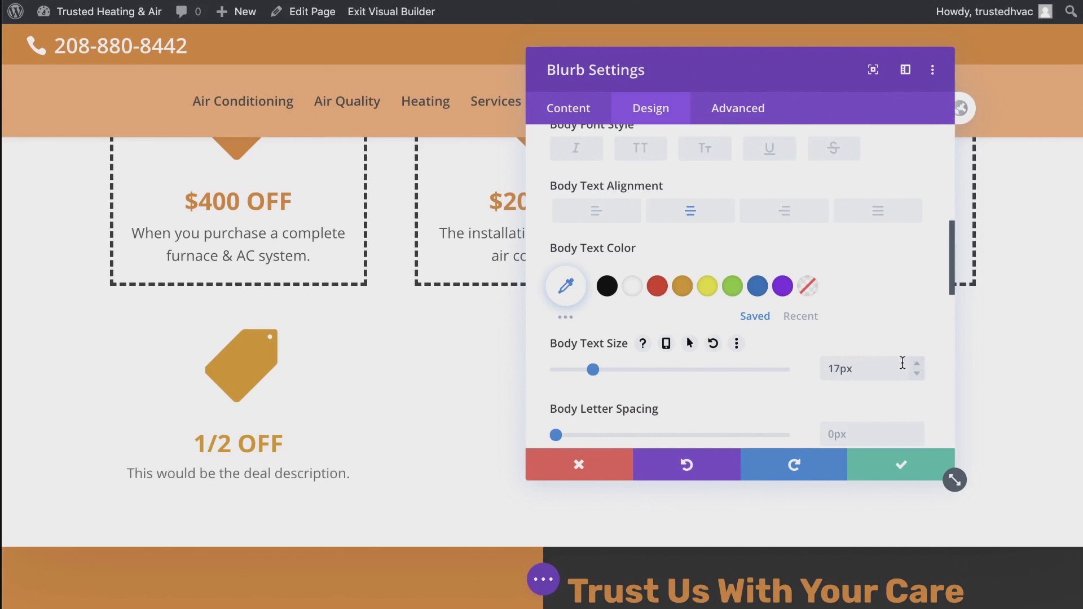
- Add a 4px border around all sides of the 1/2 OFF blurb
{"action": "scroll", "coordinate": [707, 399], "scroll_direction": "down", "scroll_amount": 3}
{"action": "scroll", "coordinate": [706, 396], "scroll_direction": "down", "scroll_amount": 5}
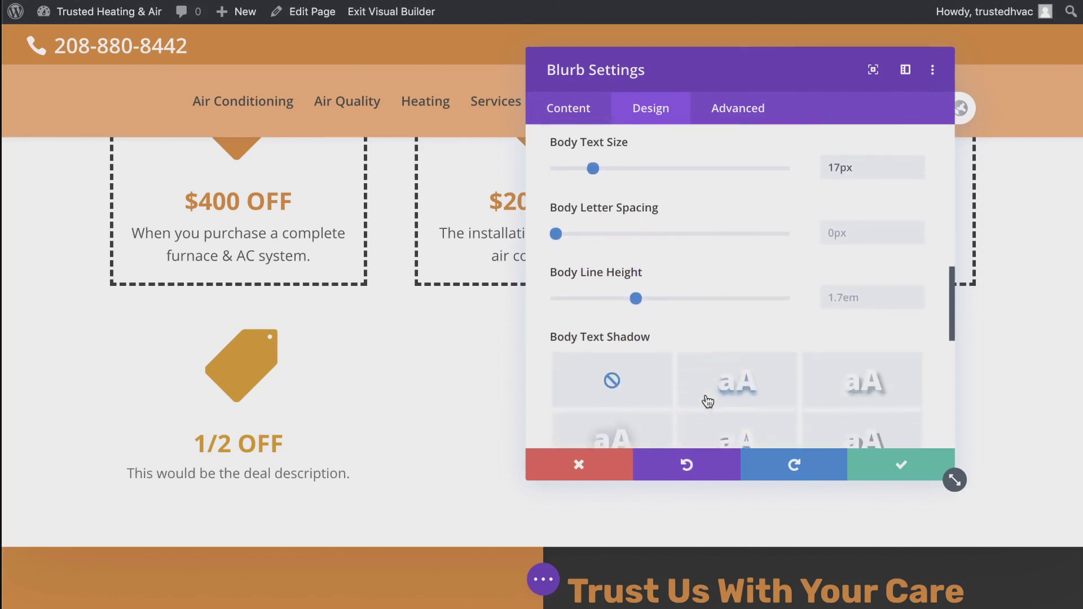
{"action": "scroll", "coordinate": [707, 401], "scroll_direction": "down", "scroll_amount": 1}
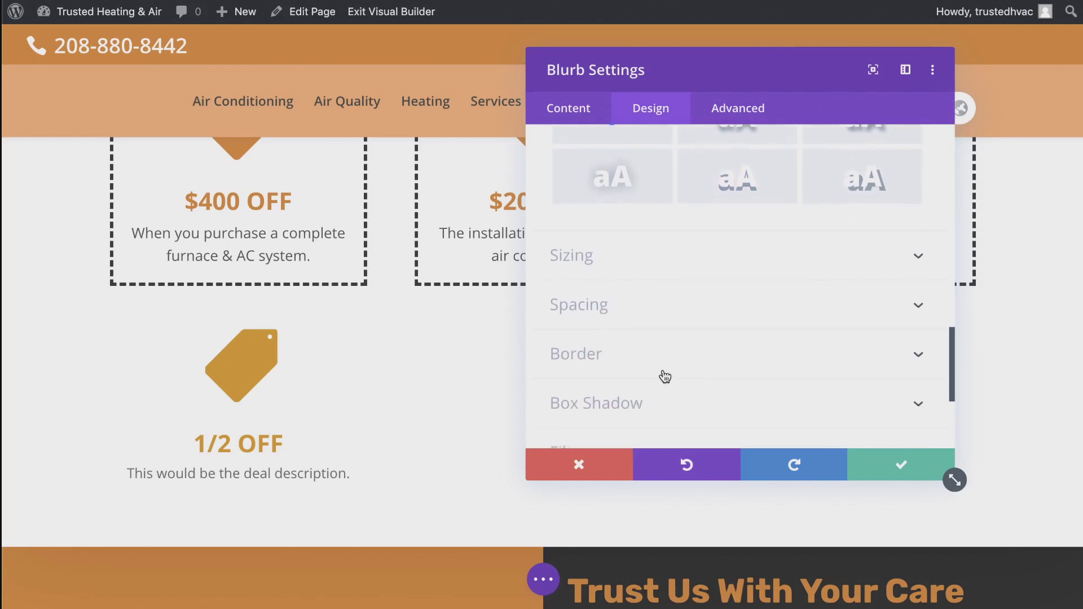
{"action": "left_click", "coordinate": [573, 356]}
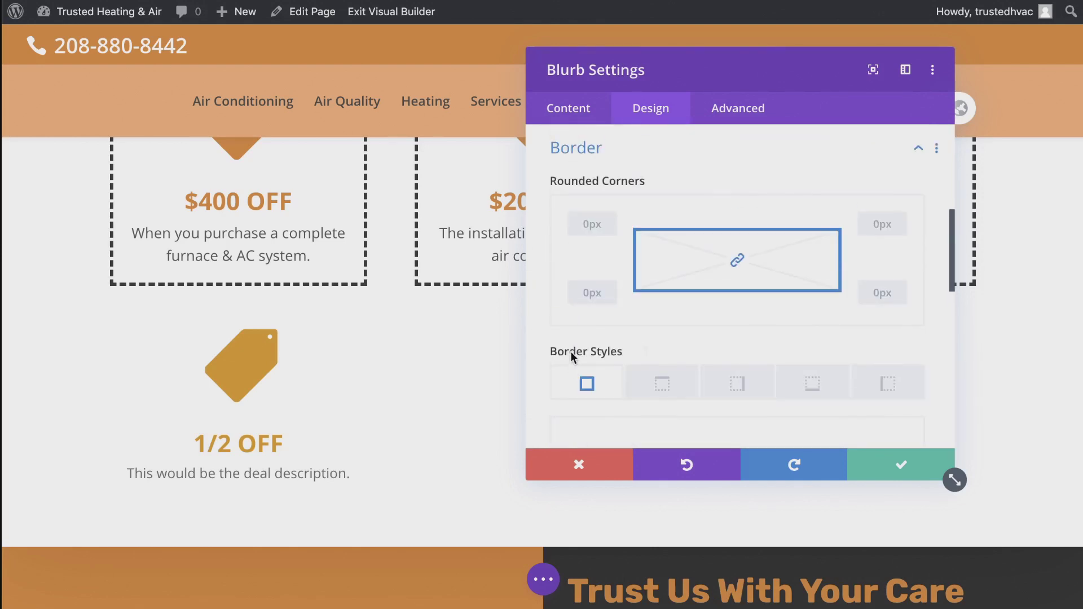
{"action": "scroll", "coordinate": [620, 355], "scroll_direction": "down", "scroll_amount": 3}
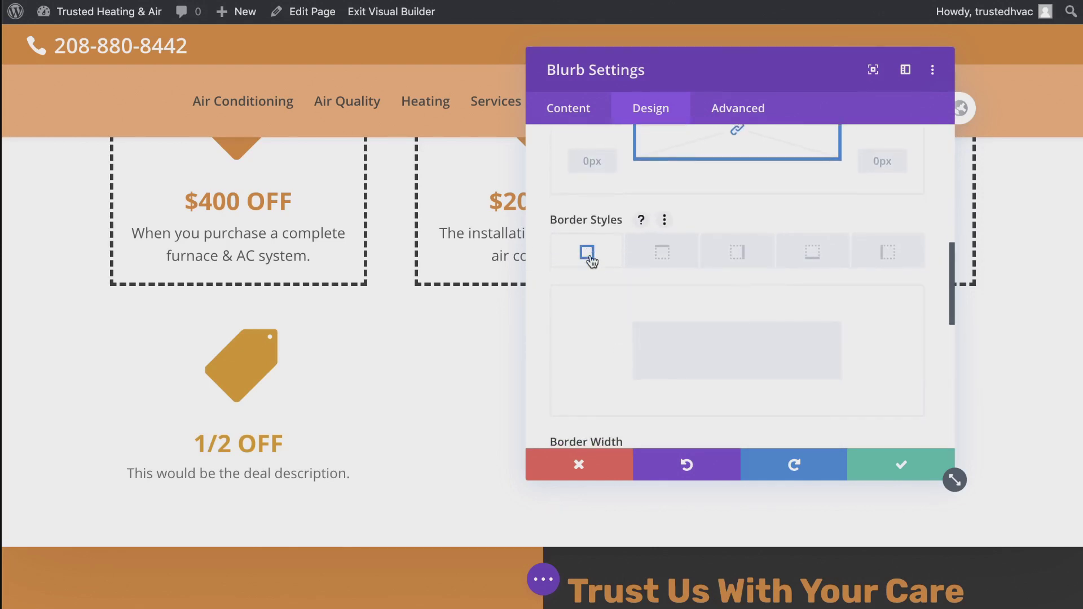
{"action": "scroll", "coordinate": [609, 348], "scroll_direction": "down", "scroll_amount": 4}
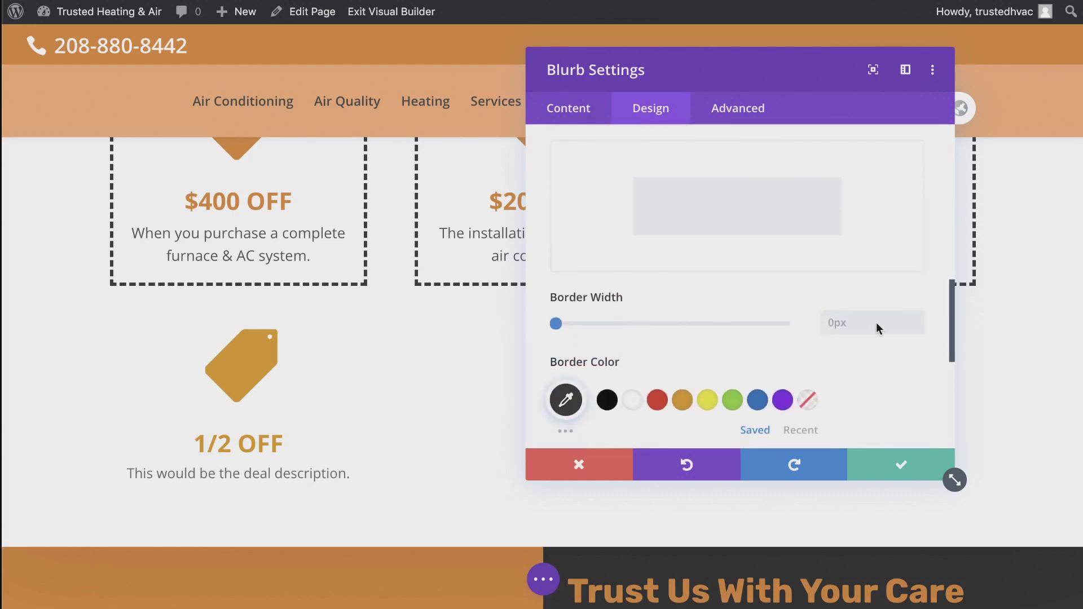
{"action": "double_click", "coordinate": [918, 316]}
{"action": "left_click", "coordinate": [917, 316]}
{"action": "left_click", "coordinate": [918, 316]}
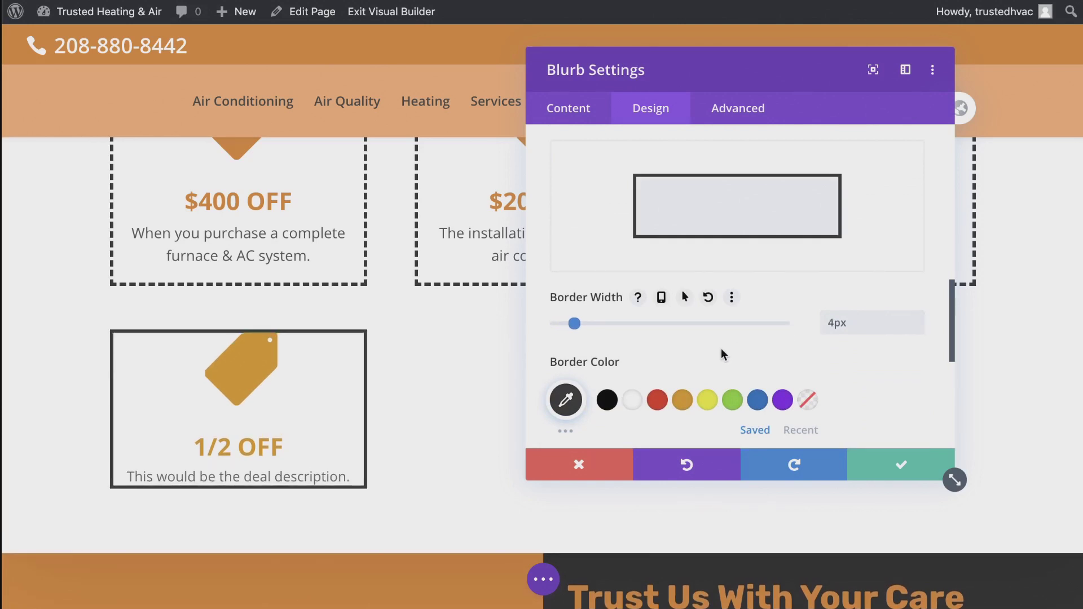
- Change the border style of the 1/2 OFF blurb to Dashed
{"action": "scroll", "coordinate": [721, 347], "scroll_direction": "down", "scroll_amount": 3}
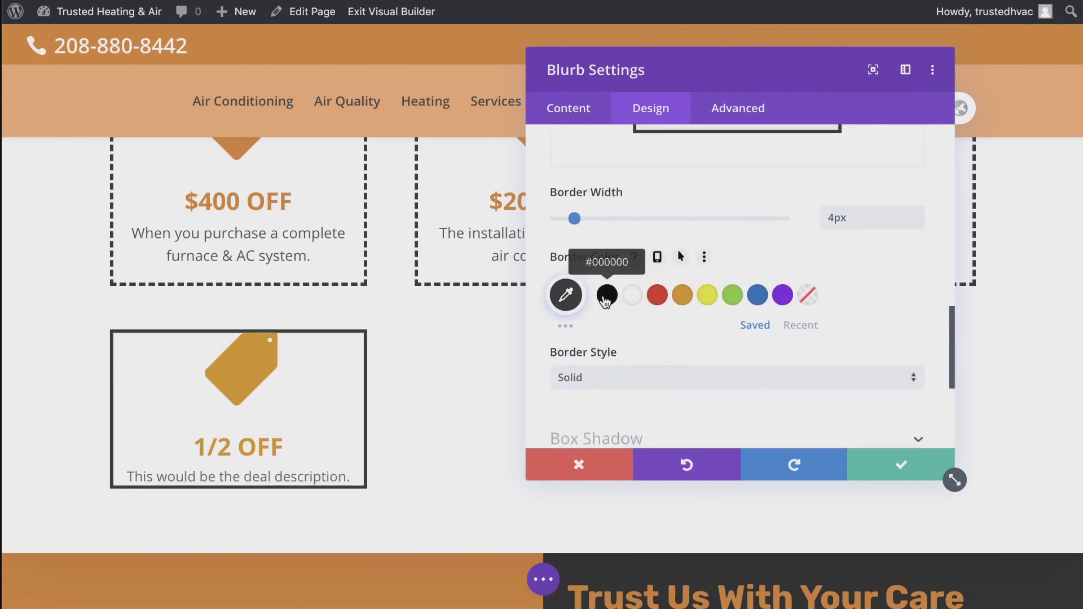
{"action": "scroll", "coordinate": [677, 355], "scroll_direction": "down", "scroll_amount": 2}
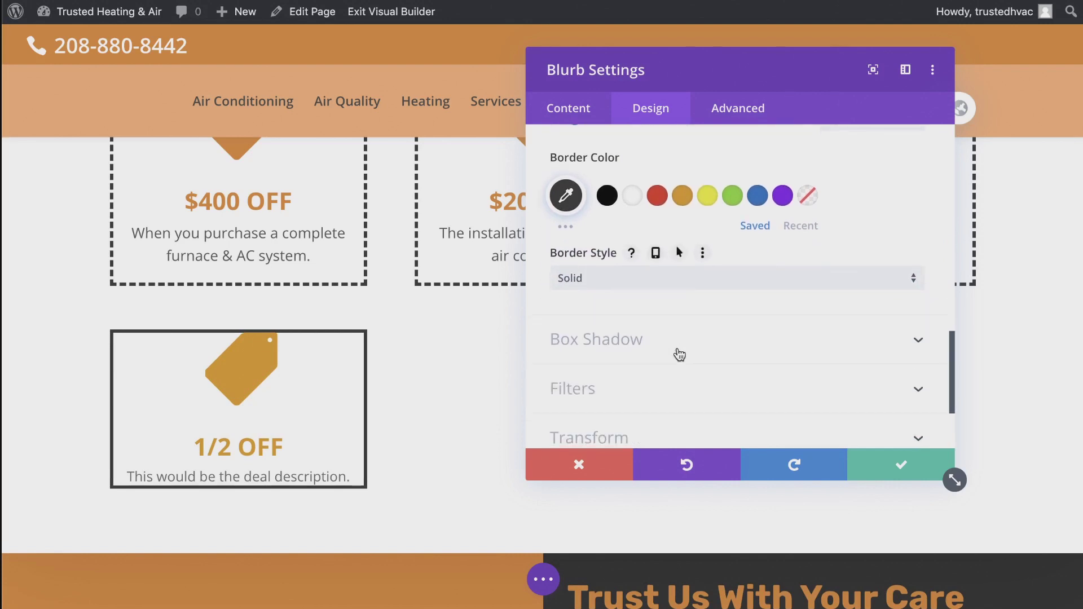
{"action": "left_click", "coordinate": [593, 287]}
{"action": "left_click", "coordinate": [600, 315]}
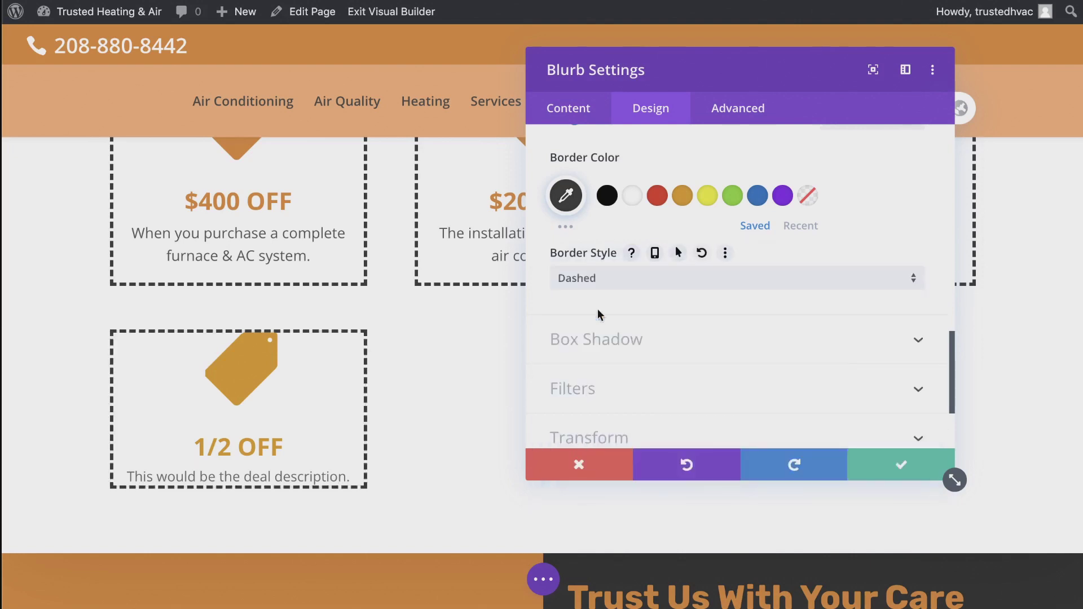
{"action": "left_click", "coordinate": [599, 279]}
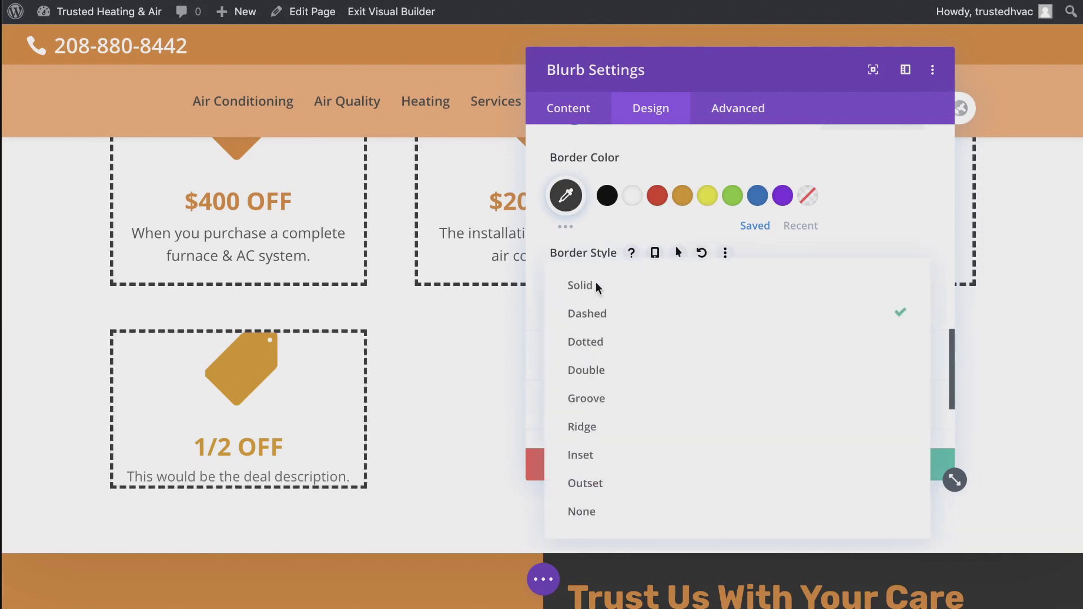
{"action": "left_click", "coordinate": [611, 317]}
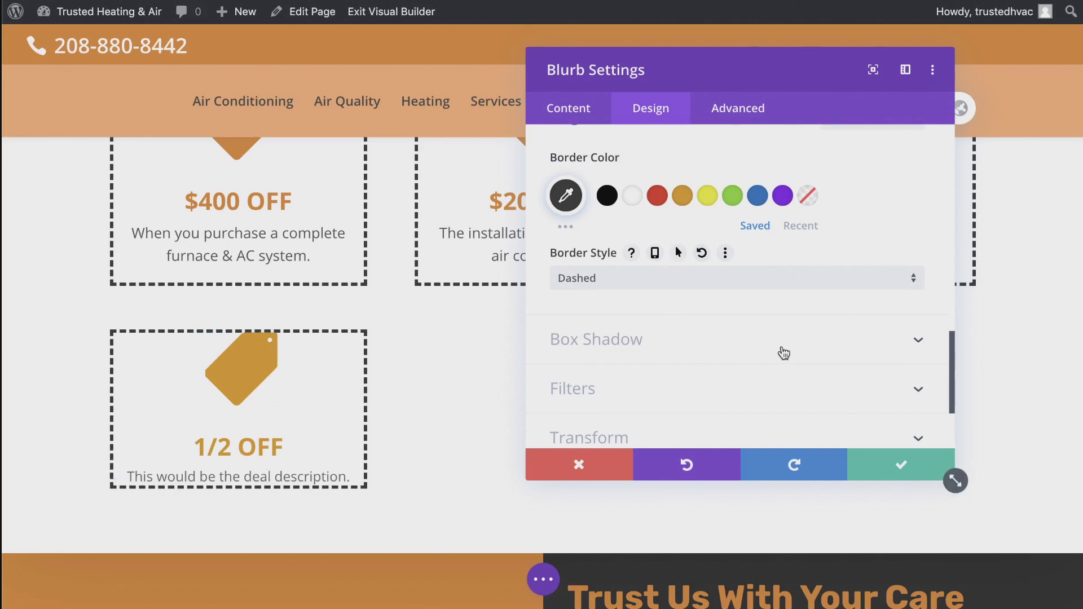
- Link the top and bottom padding of the 1/2 OFF blurb and set both to 25px
{"action": "scroll", "coordinate": [758, 321], "scroll_direction": "up", "scroll_amount": 1}
{"action": "scroll", "coordinate": [758, 320], "scroll_direction": "up", "scroll_amount": 7}
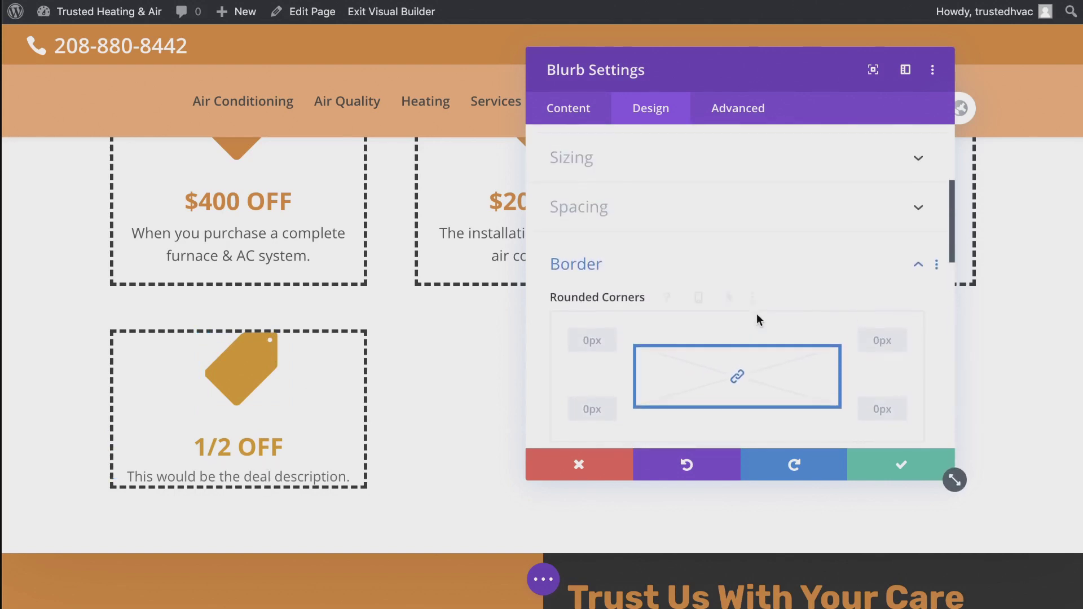
{"action": "left_click", "coordinate": [599, 231]}
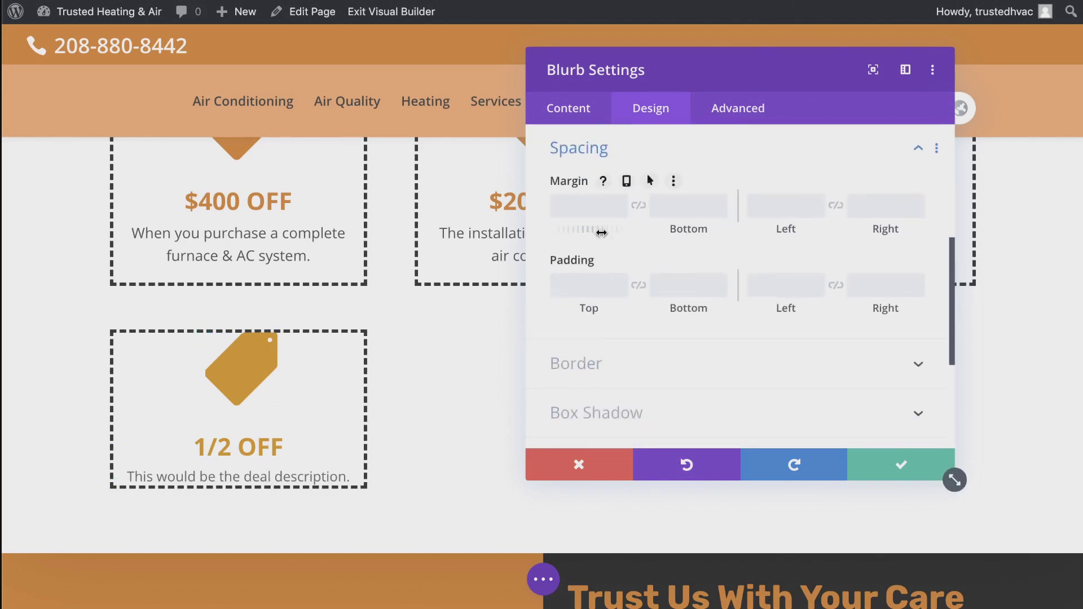
{"action": "left_click", "coordinate": [638, 287]}
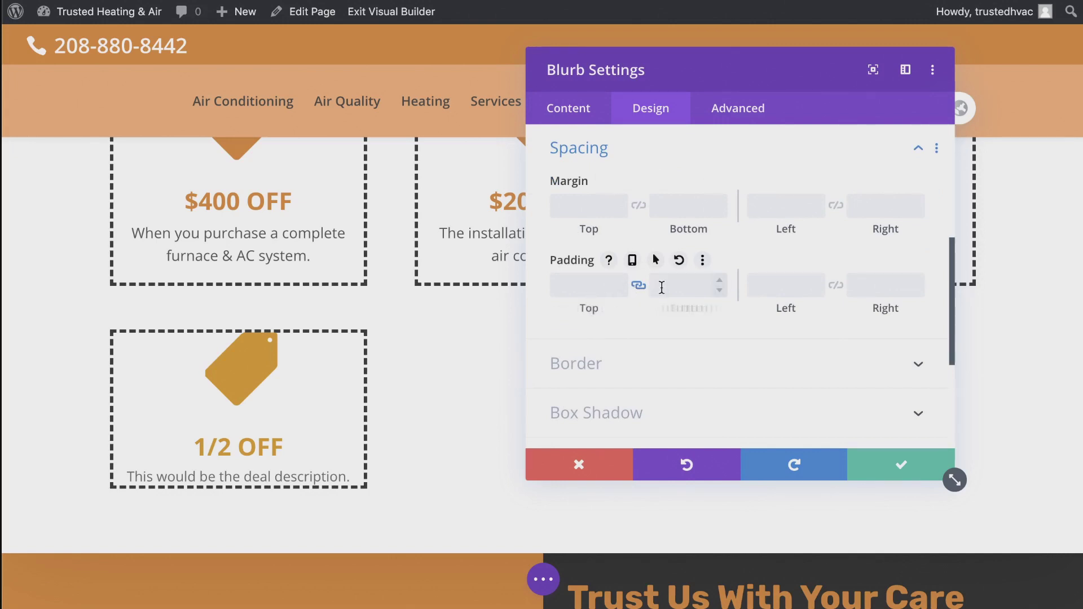
{"action": "left_click", "coordinate": [621, 281]}
{"action": "left_click", "coordinate": [621, 281]}
{"action": "left_click", "coordinate": [620, 281]}
{"action": "left_click", "coordinate": [621, 281]}
{"action": "left_click", "coordinate": [621, 281]}
{"action": "left_click_drag", "start_coordinate": [622, 279], "coordinate": [621, 280]}
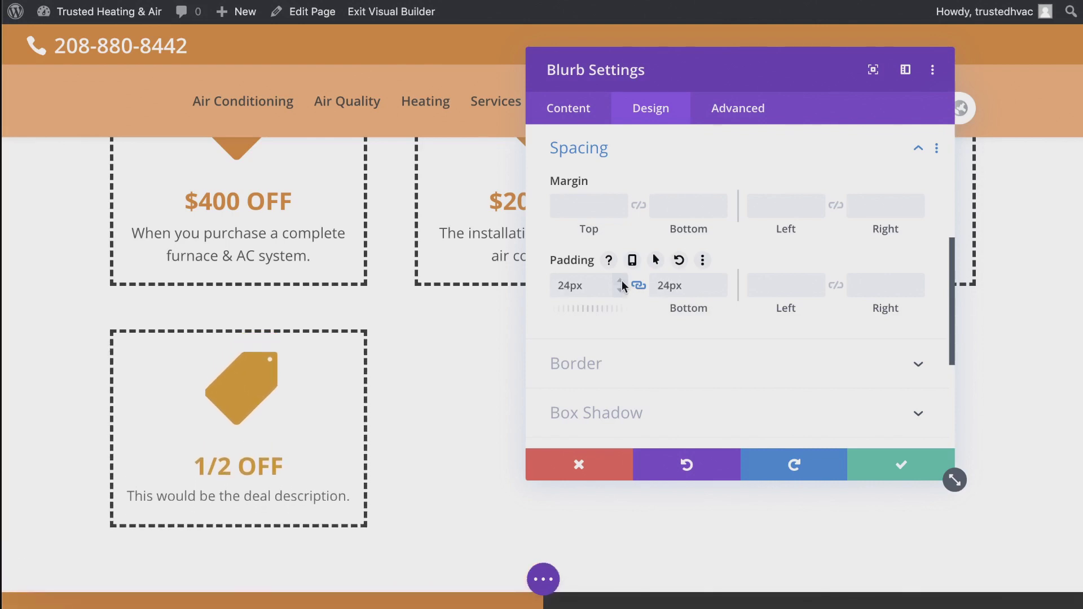
{"action": "left_click", "coordinate": [622, 280]}
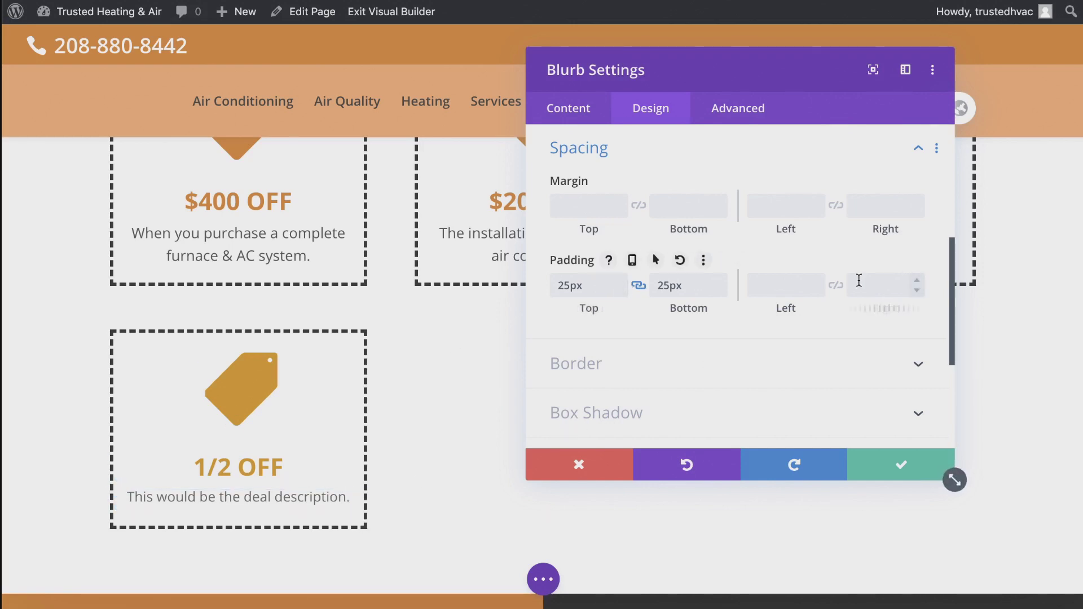
- Link the left and right padding of the 1/2 OFF blurb, set both to 25px, and save the blurb settings
{"action": "left_click", "coordinate": [836, 287]}
{"action": "left_click", "coordinate": [819, 282]}
{"action": "left_click", "coordinate": [819, 283]}
{"action": "left_click_drag", "start_coordinate": [819, 283], "coordinate": [819, 283]}
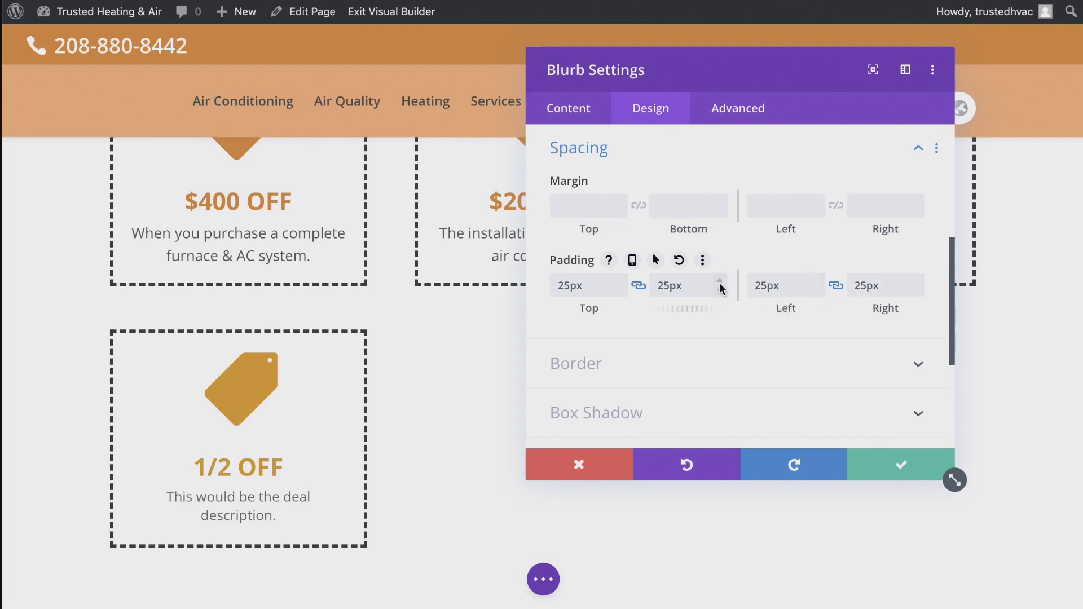
{"action": "left_click", "coordinate": [888, 470]}
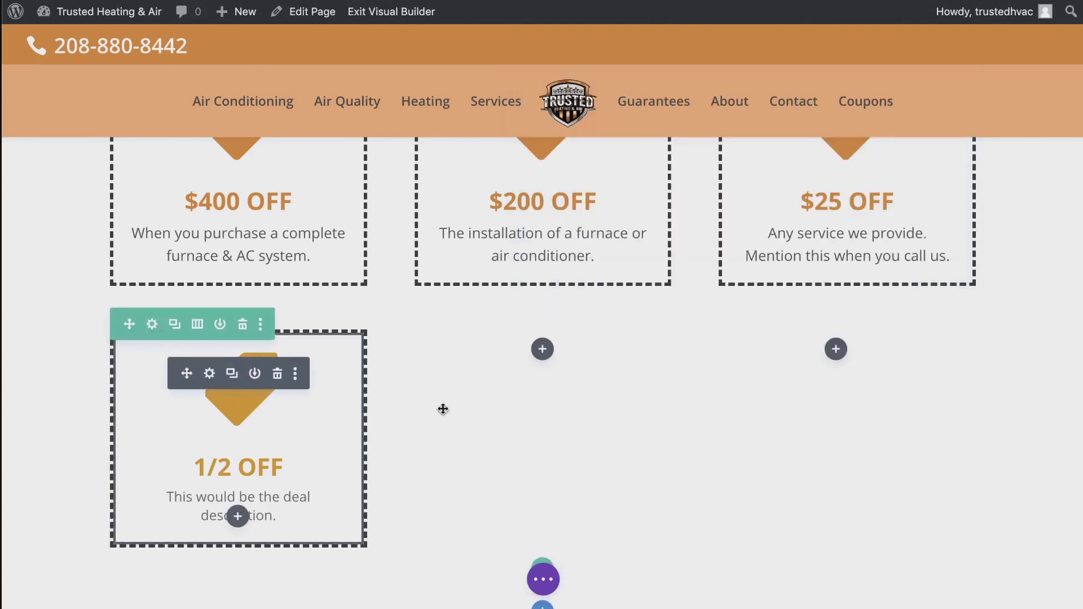
- Duplicate the 1/2 OFF blurb into the second and third columns of its row, and save the page
{"action": "left_click", "coordinate": [231, 374]}
{"action": "left_click_drag", "start_coordinate": [178, 606], "coordinate": [544, 350]}
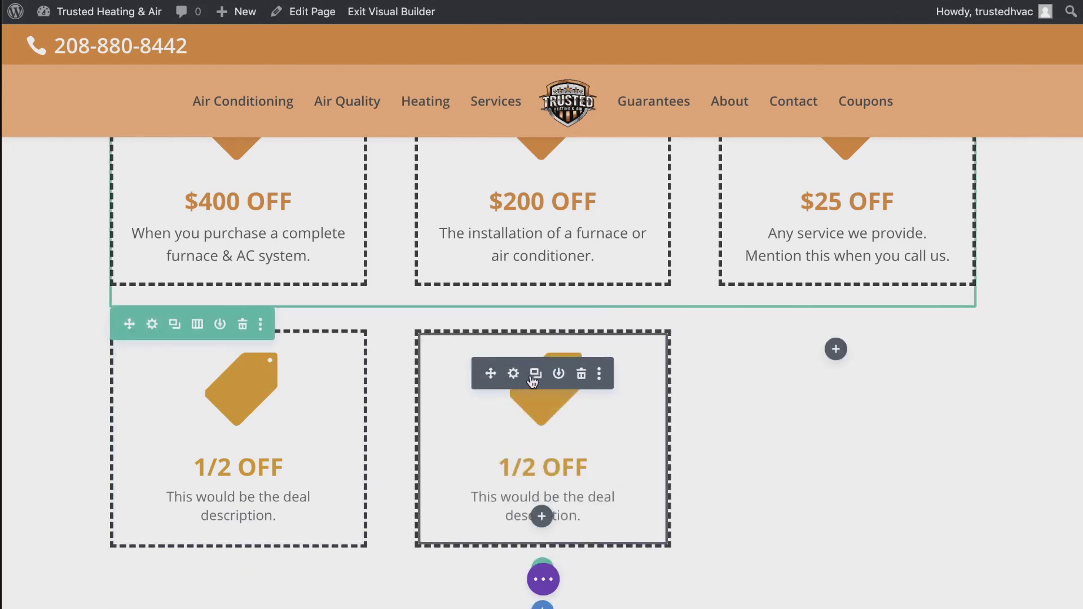
{"action": "left_click", "coordinate": [536, 373]}
{"action": "left_click_drag", "start_coordinate": [489, 605], "coordinate": [806, 305]}
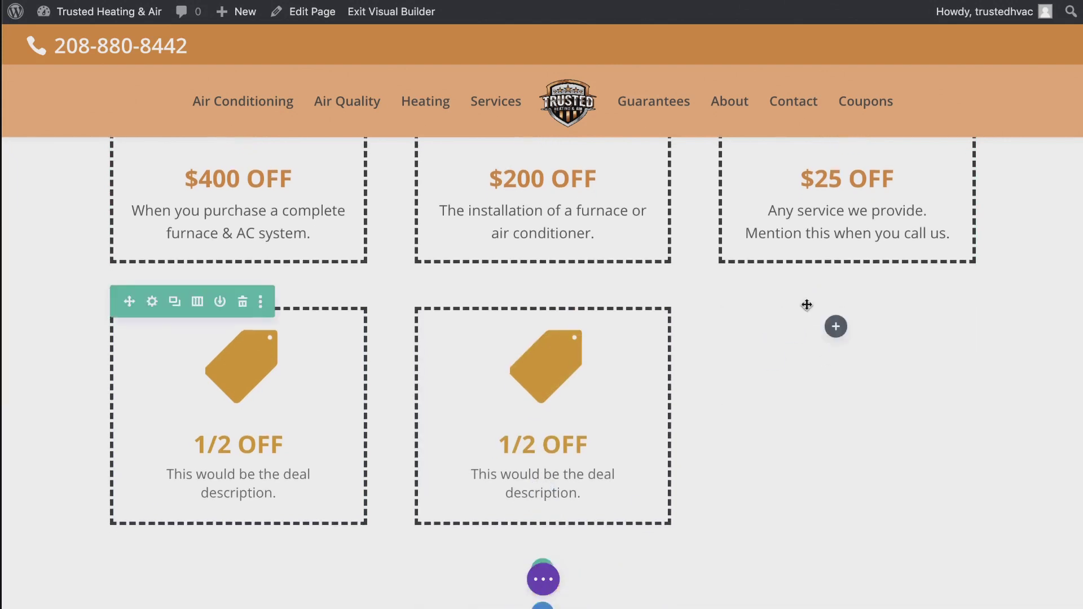
{"action": "left_click_drag", "start_coordinate": [797, 407], "coordinate": [798, 406]}
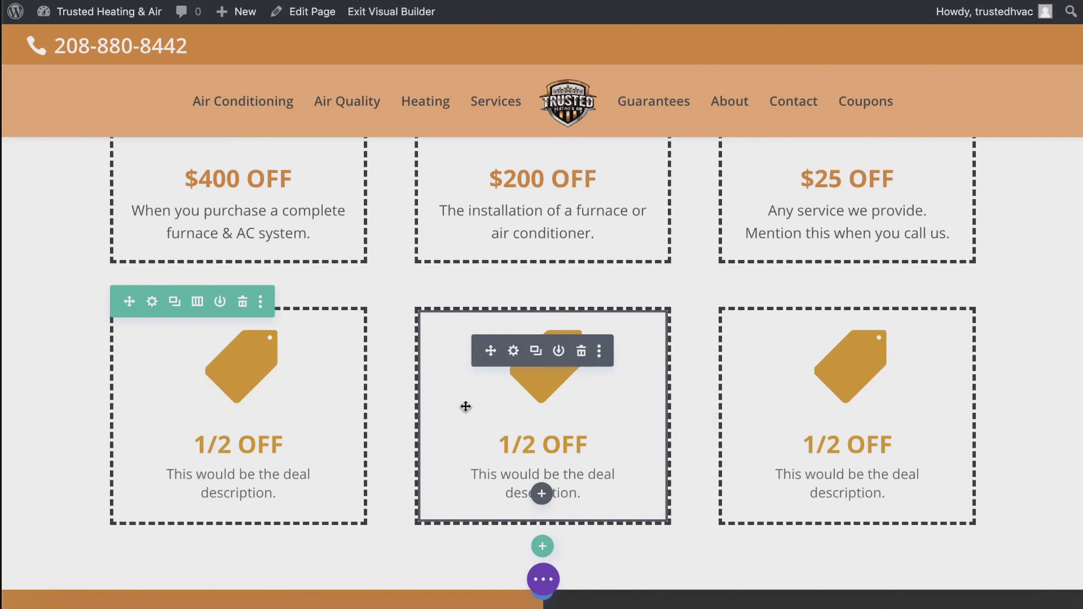
{"action": "left_click", "coordinate": [543, 579]}
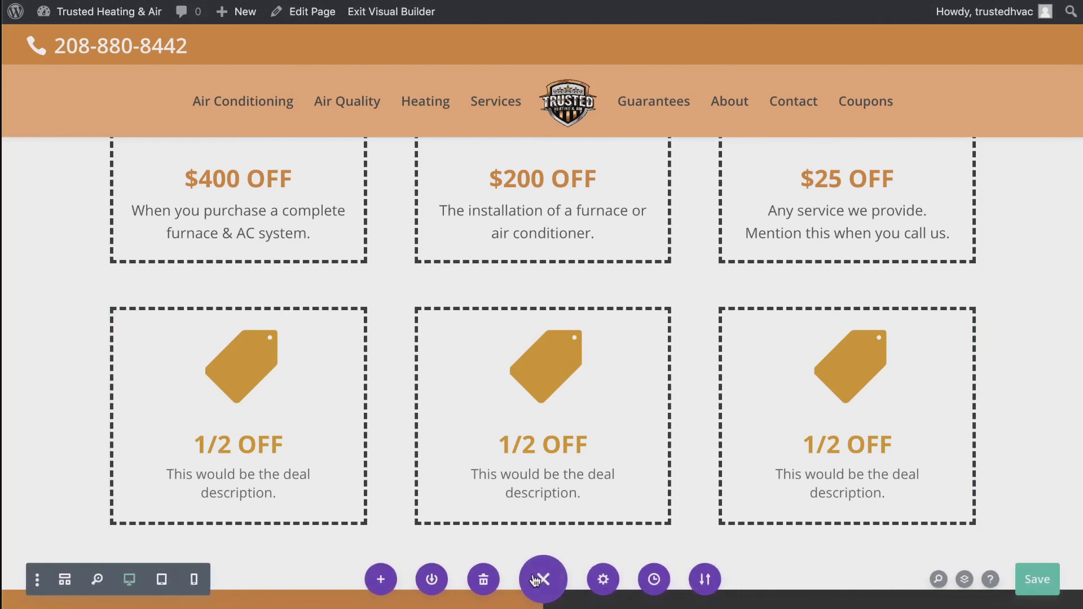
{"action": "left_click", "coordinate": [1040, 581]}
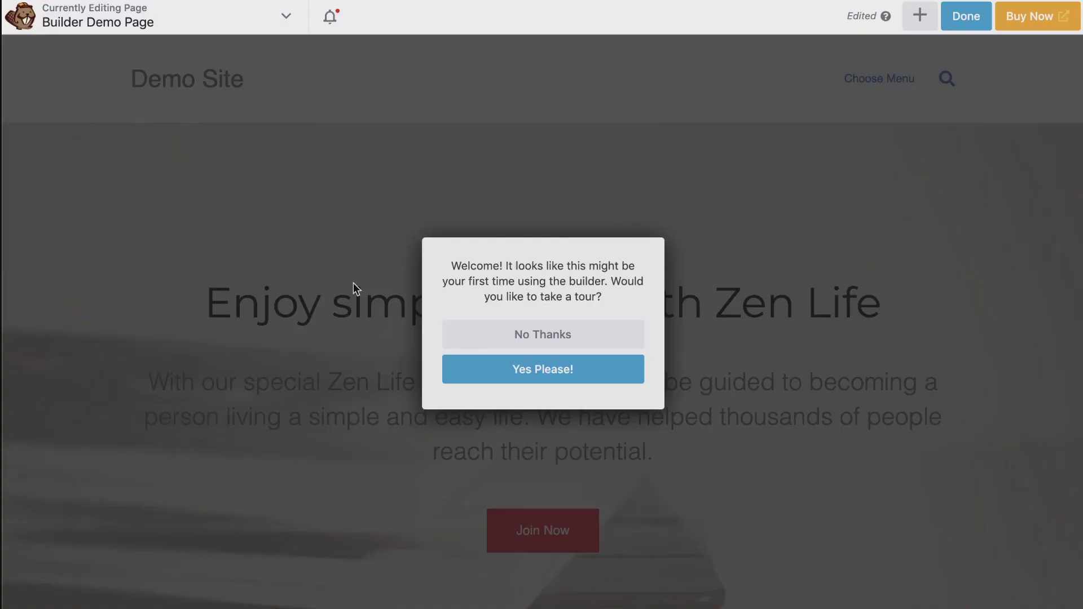
- Switch to the Beaver Builder demo page, decline the welcome tour, and look through its sections down to the three callouts
{"action": "left_click", "coordinate": [544, 342]}
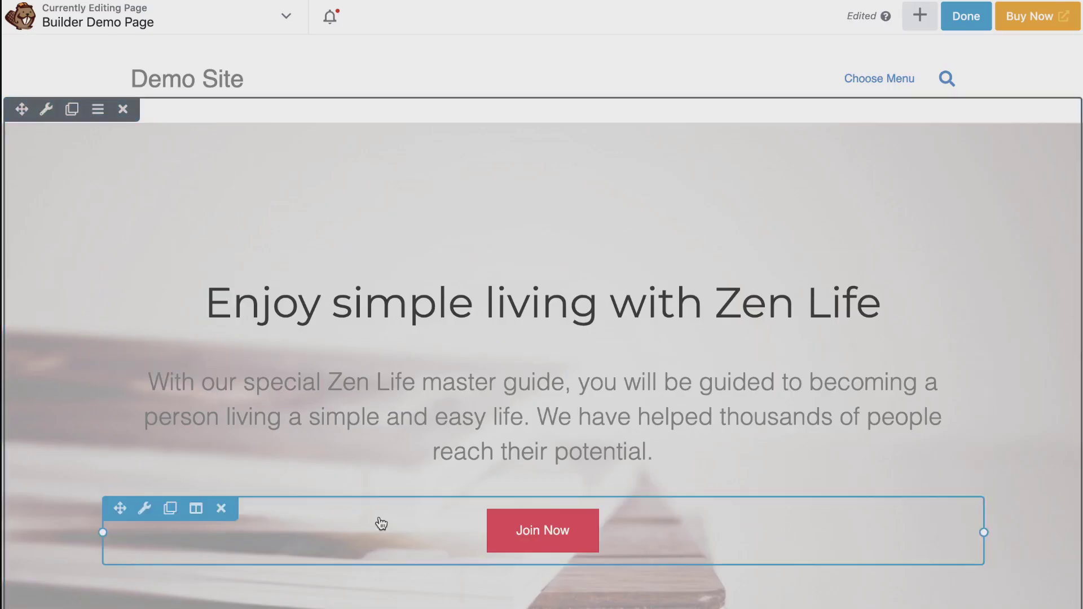
{"action": "scroll", "coordinate": [467, 446], "scroll_direction": "down", "scroll_amount": 12}
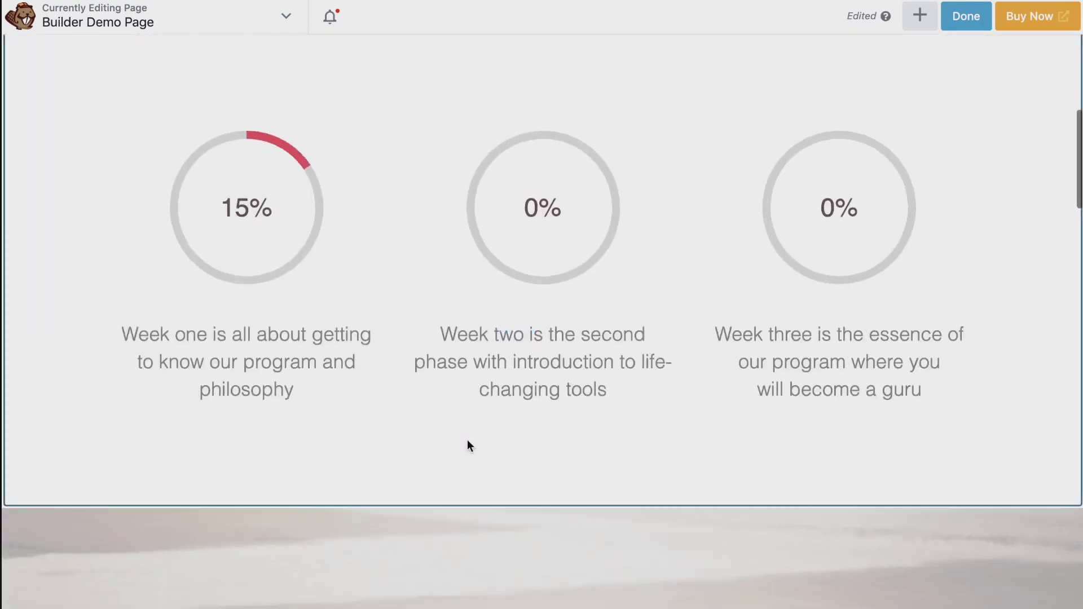
{"action": "scroll", "coordinate": [467, 446], "scroll_direction": "down", "scroll_amount": 13}
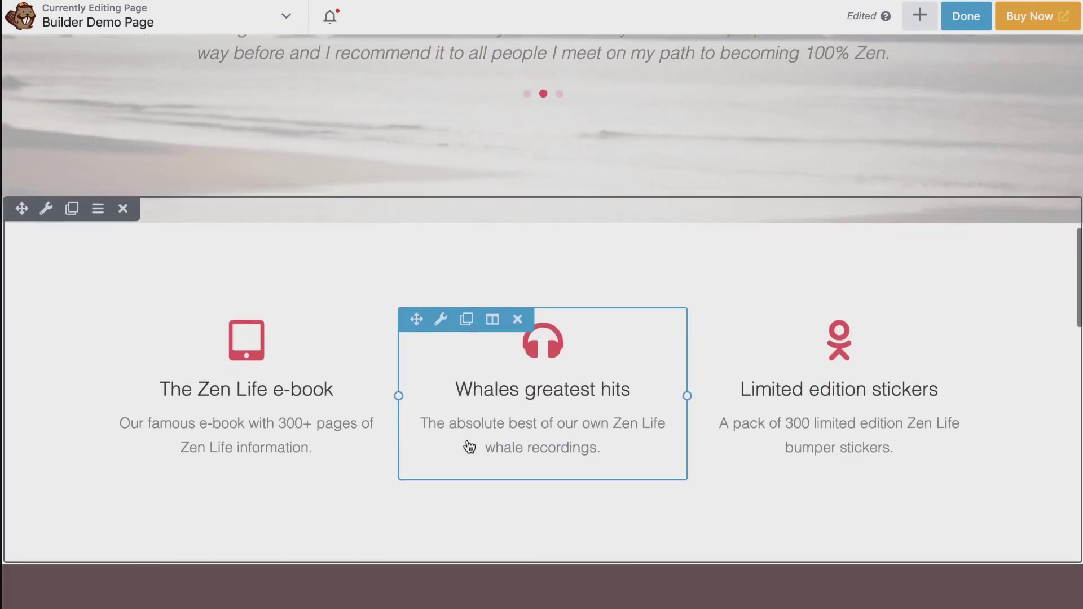
{"action": "scroll", "coordinate": [470, 447], "scroll_direction": "down", "scroll_amount": 2}
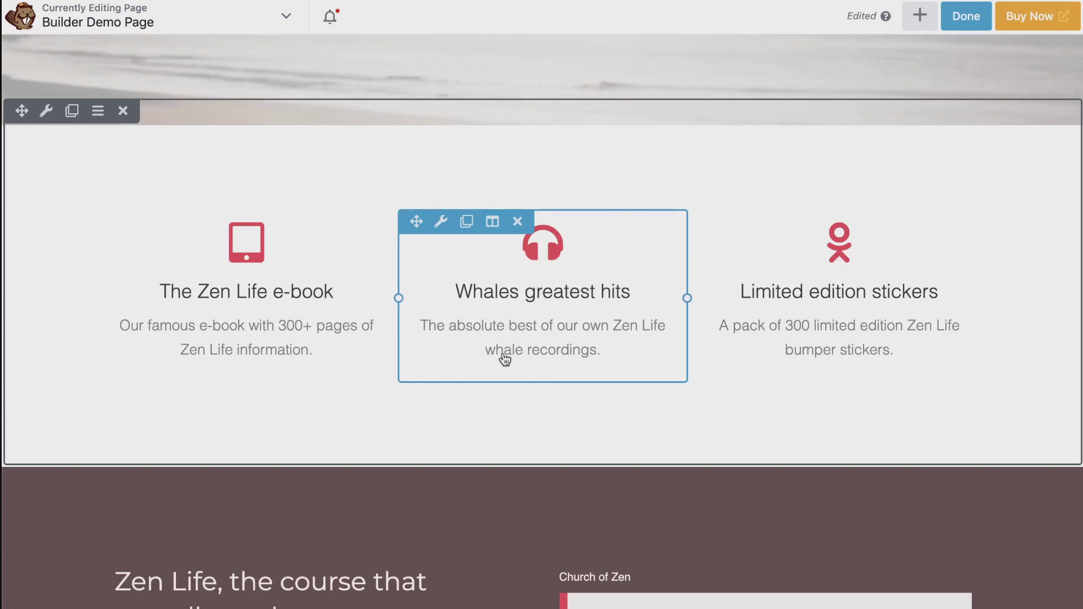
- Open the settings of the "Whales greatest hits" callout and examine its text content, alignment, padding and heading style options
{"action": "left_click", "coordinate": [442, 223]}
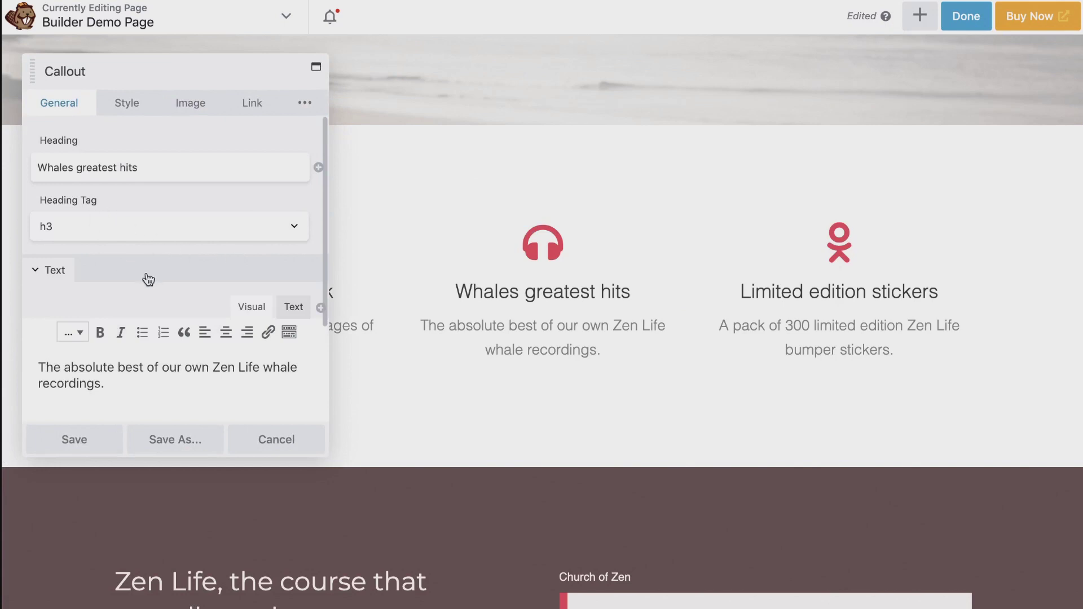
{"action": "scroll", "coordinate": [90, 300], "scroll_direction": "down", "scroll_amount": 5}
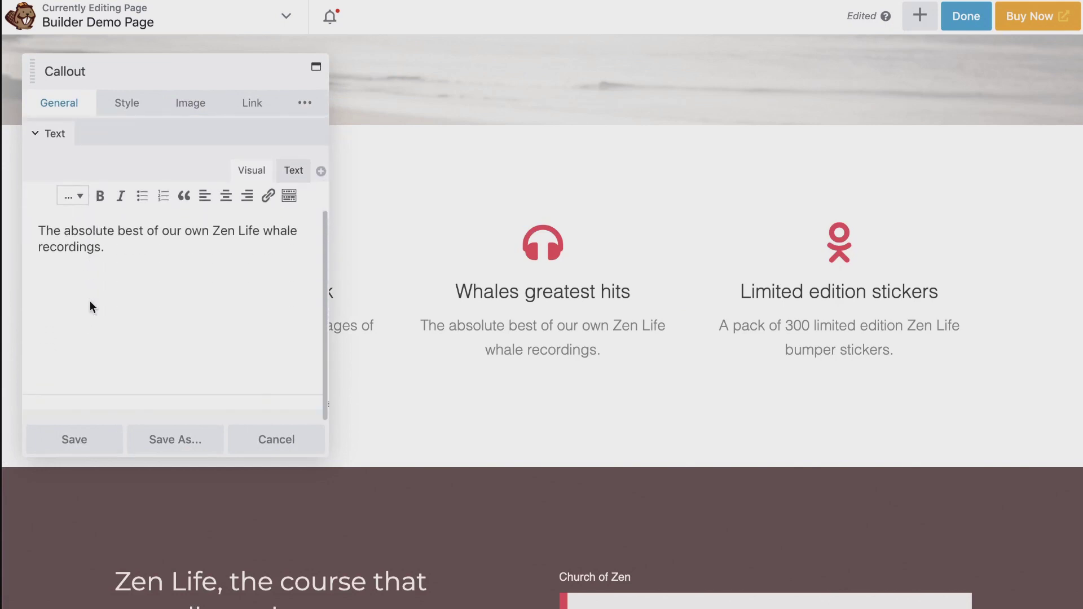
{"action": "left_click", "coordinate": [126, 103]}
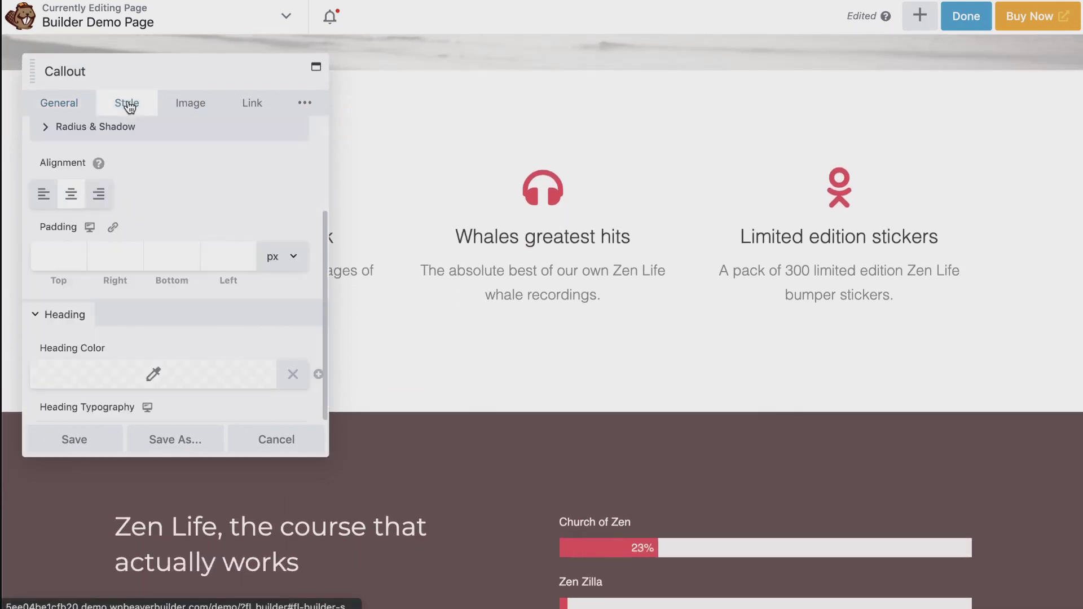
{"action": "scroll", "coordinate": [136, 330], "scroll_direction": "down", "scroll_amount": 3}
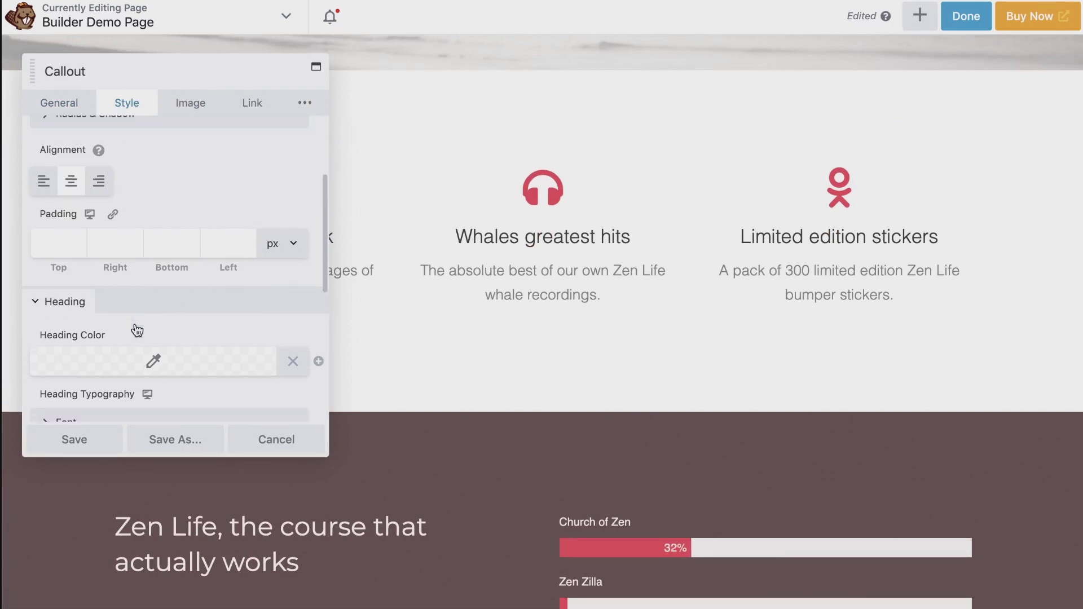
{"action": "scroll", "coordinate": [102, 346], "scroll_direction": "down", "scroll_amount": 3}
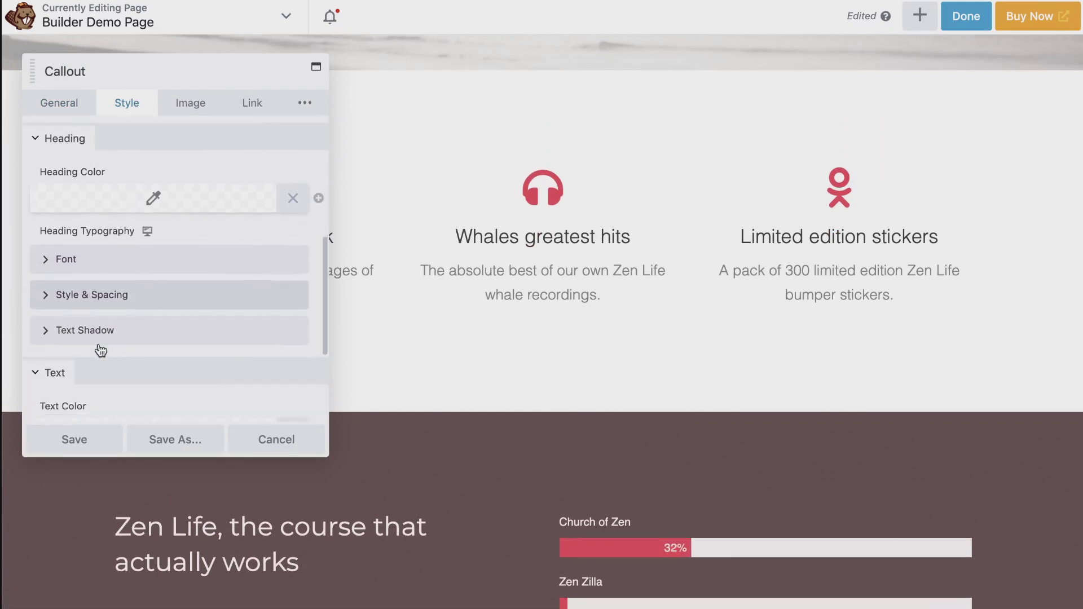
{"action": "scroll", "coordinate": [109, 309], "scroll_direction": "up", "scroll_amount": 5}
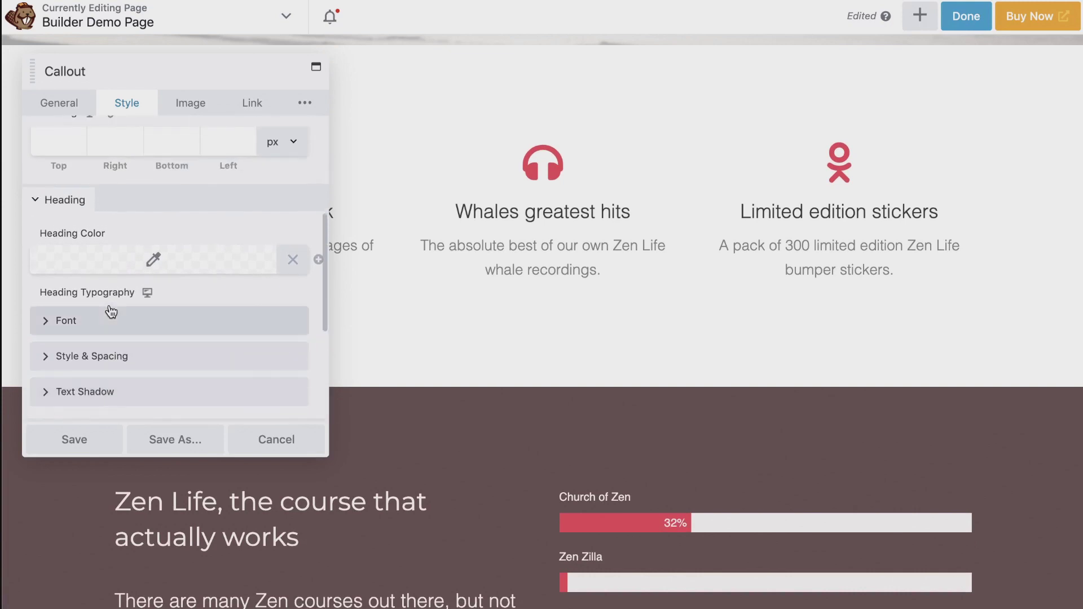
- Replace the "Whales greatest hits" callout's icon with the single tag from Font Awesome 5 Solid, searching the icon library for "tag"
{"action": "left_click", "coordinate": [190, 110]}
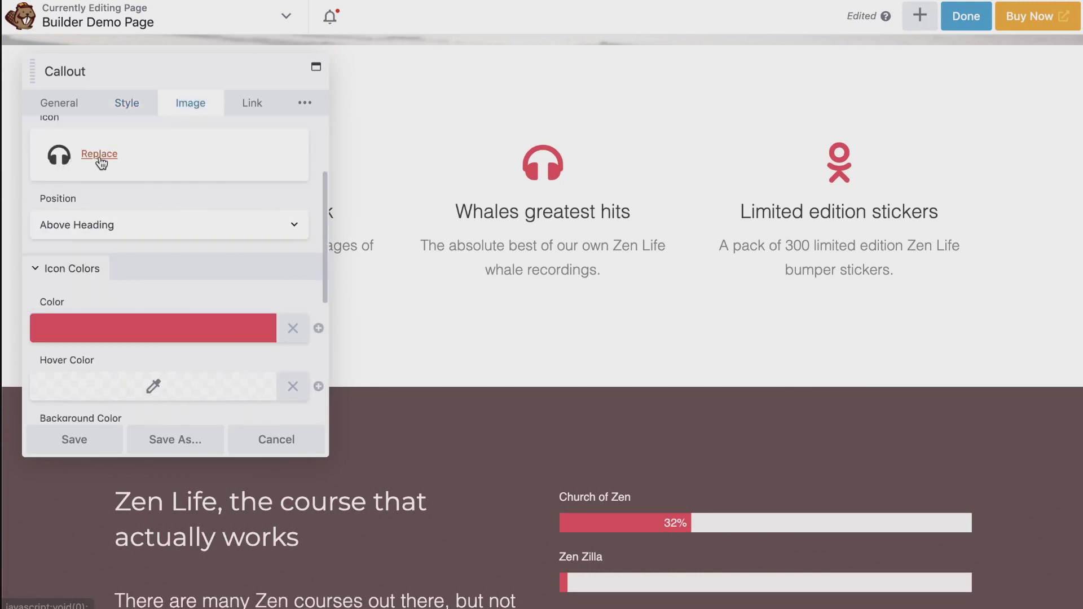
{"action": "scroll", "coordinate": [93, 152], "scroll_direction": "up", "scroll_amount": 1}
{"action": "left_click", "coordinate": [95, 181]}
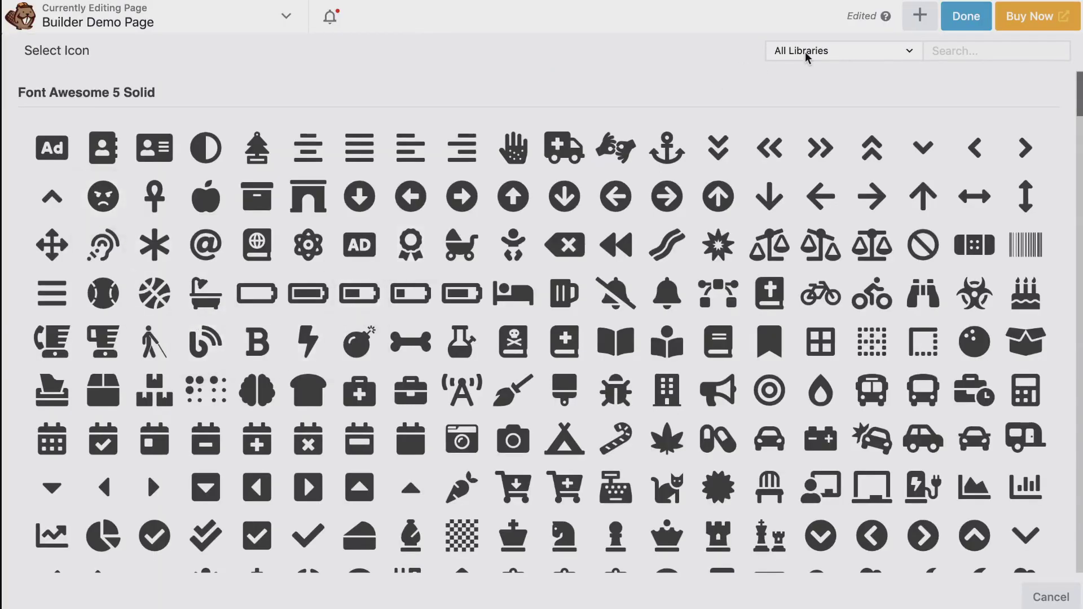
{"action": "left_click", "coordinate": [943, 50]}
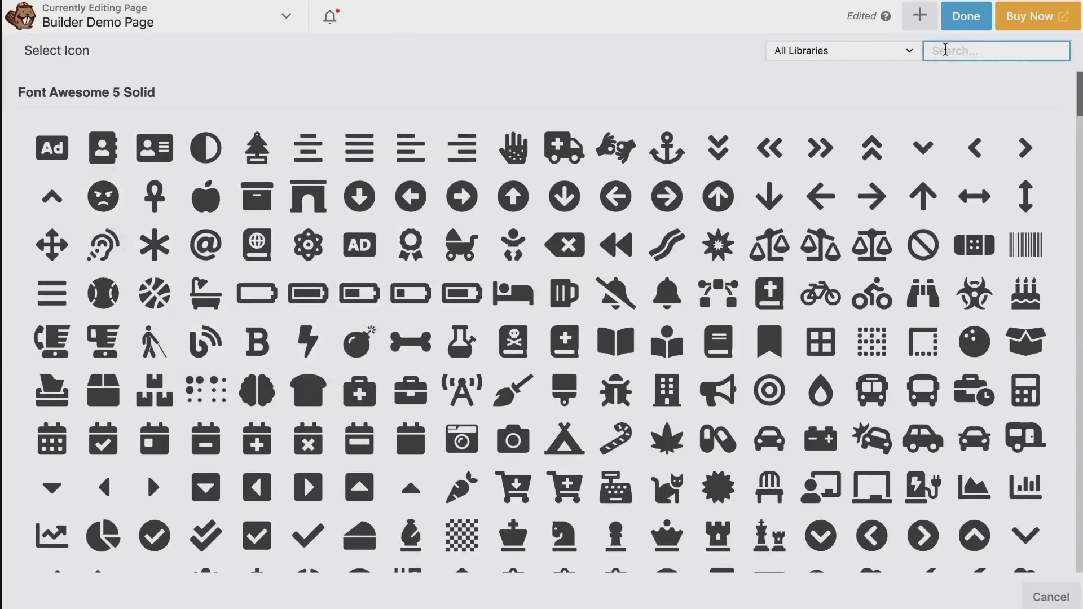
{"action": "type", "text": "tag"}
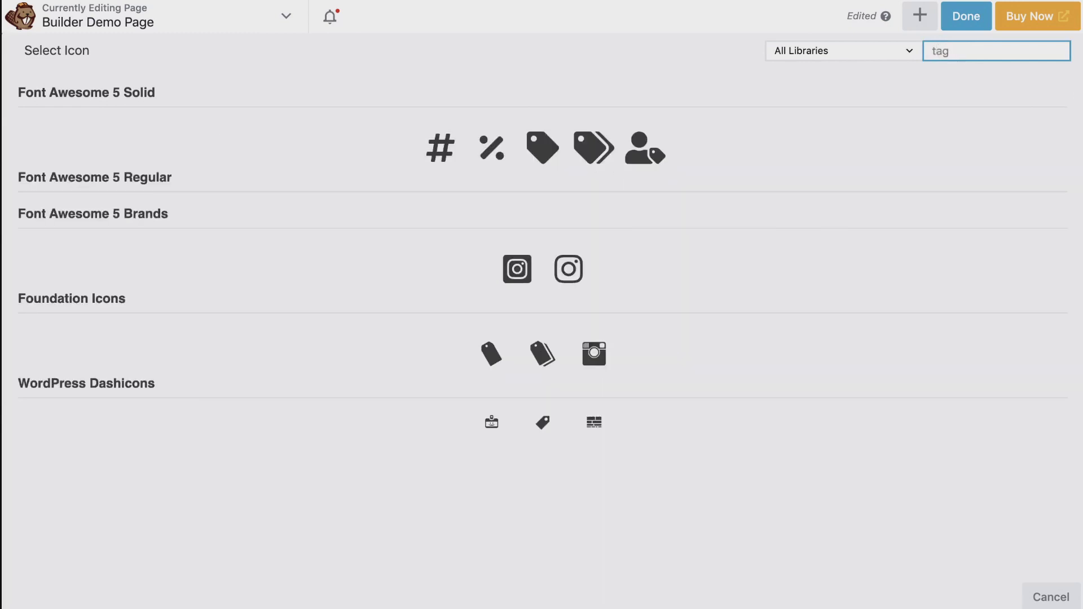
{"action": "left_click", "coordinate": [542, 153]}
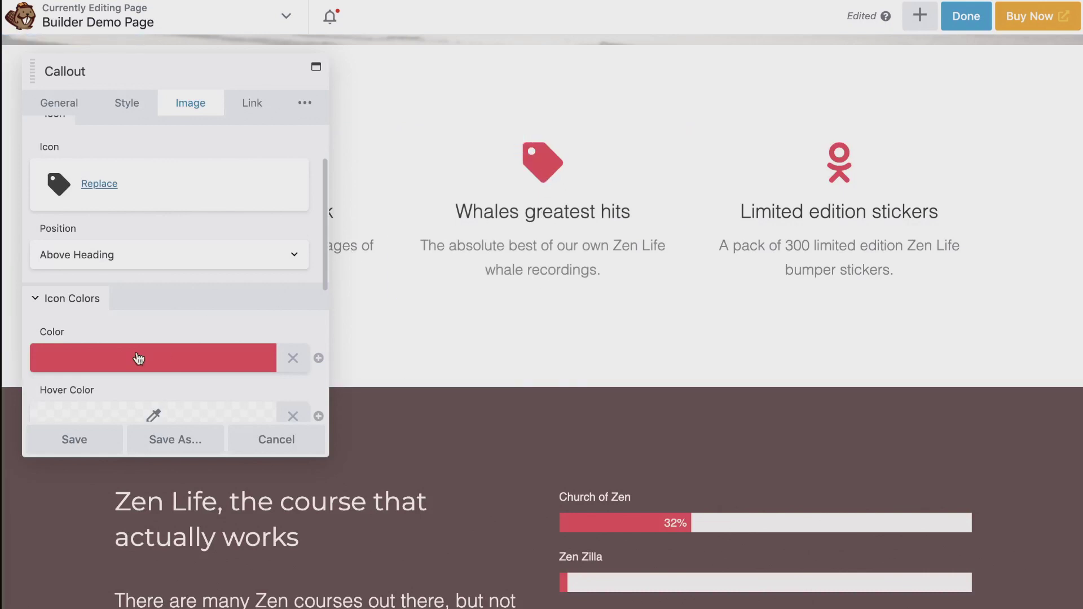
- Set the tag icon's color to orange #dd8b2c and check the icon's structure options
{"action": "left_click", "coordinate": [118, 359]}
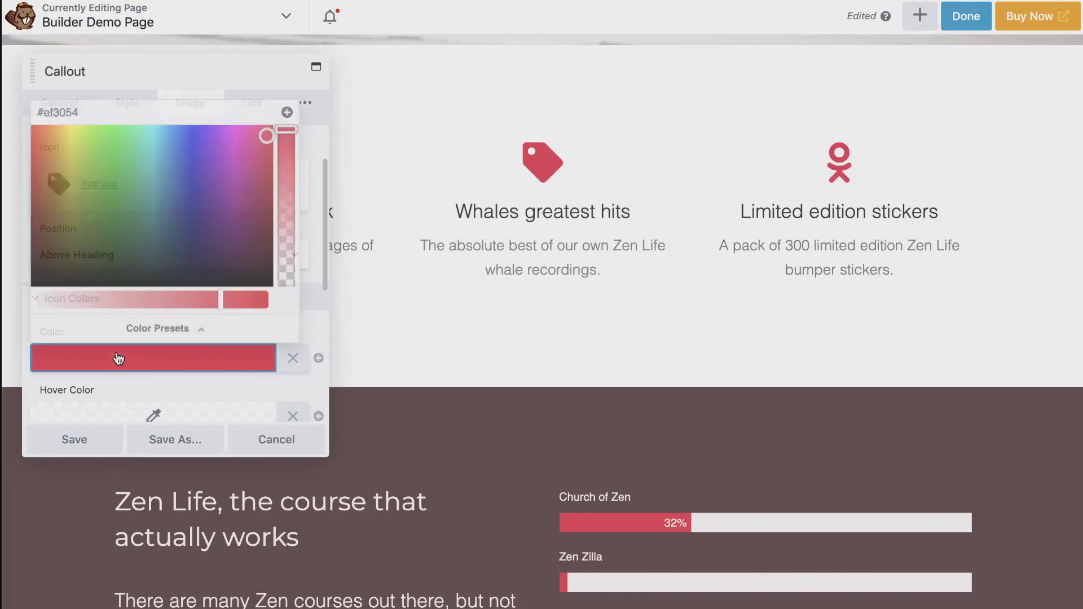
{"action": "left_click", "coordinate": [54, 148]}
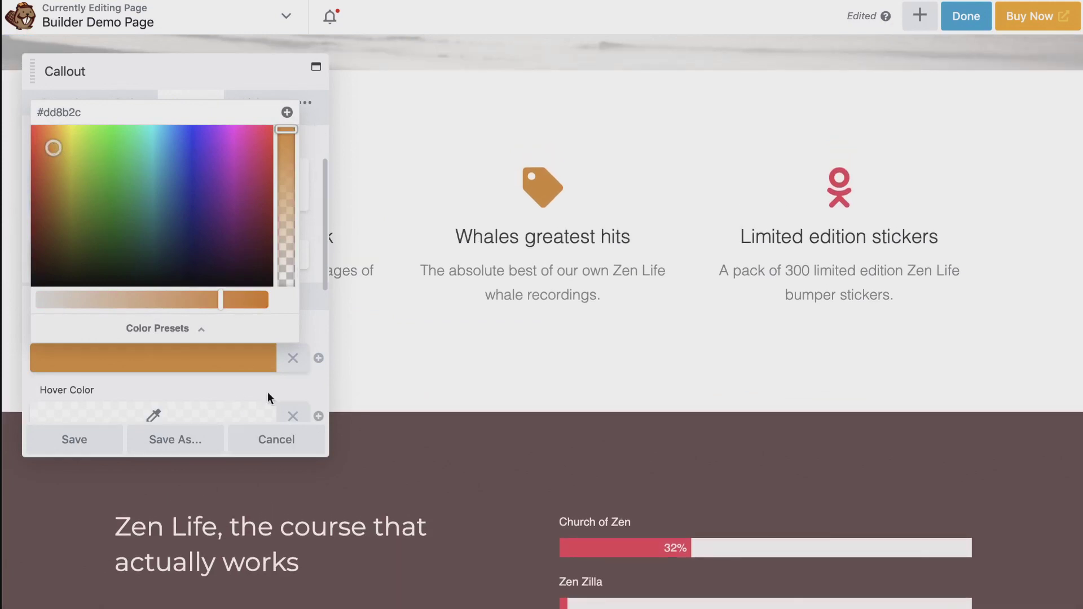
{"action": "left_click", "coordinate": [313, 314]}
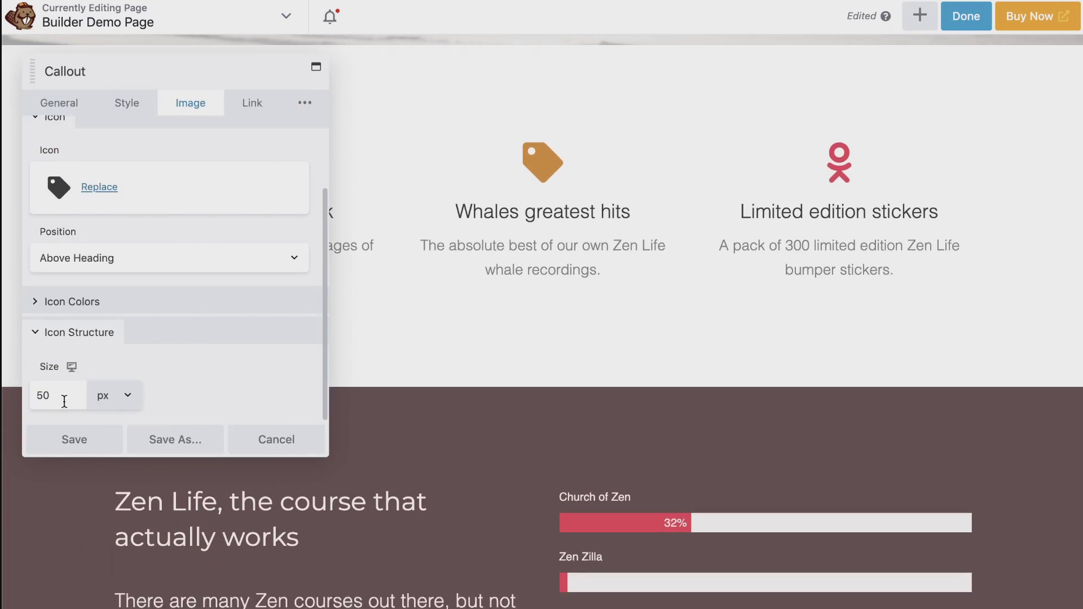
{"action": "left_click", "coordinate": [62, 337]}
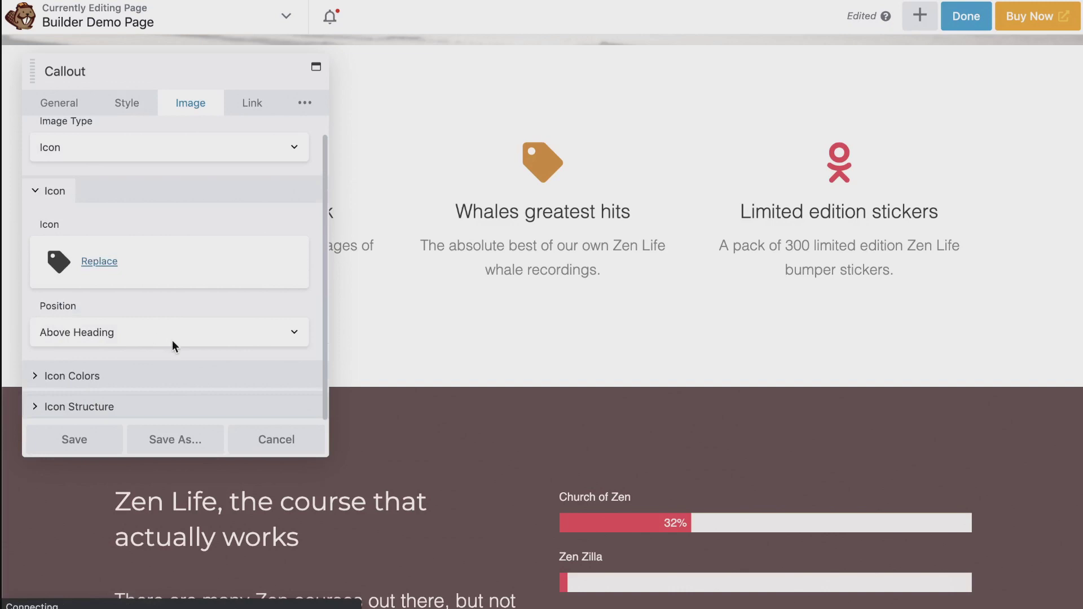
{"action": "mouse_move", "coordinate": [598, 208]}
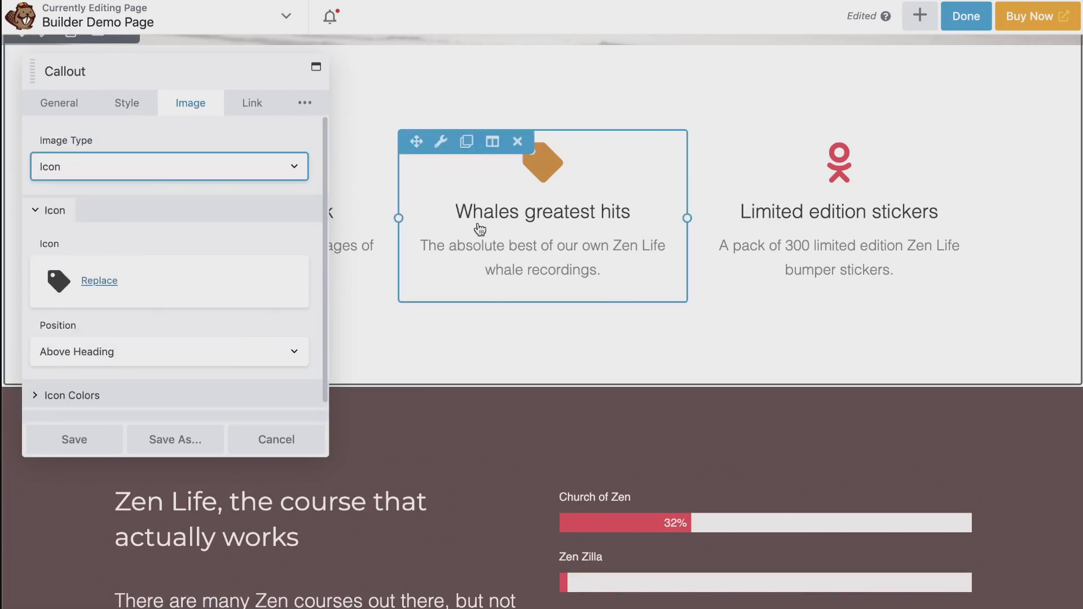
- Give the "Whales greatest hits" callout a dashed border in black #000000
{"action": "left_click", "coordinate": [126, 109]}
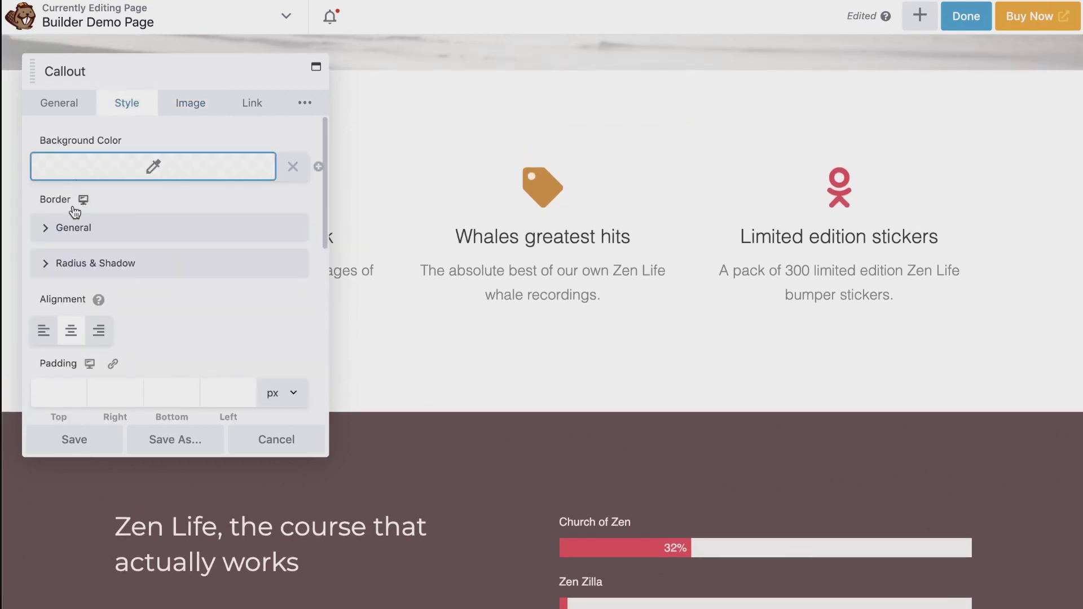
{"action": "left_click", "coordinate": [66, 239]}
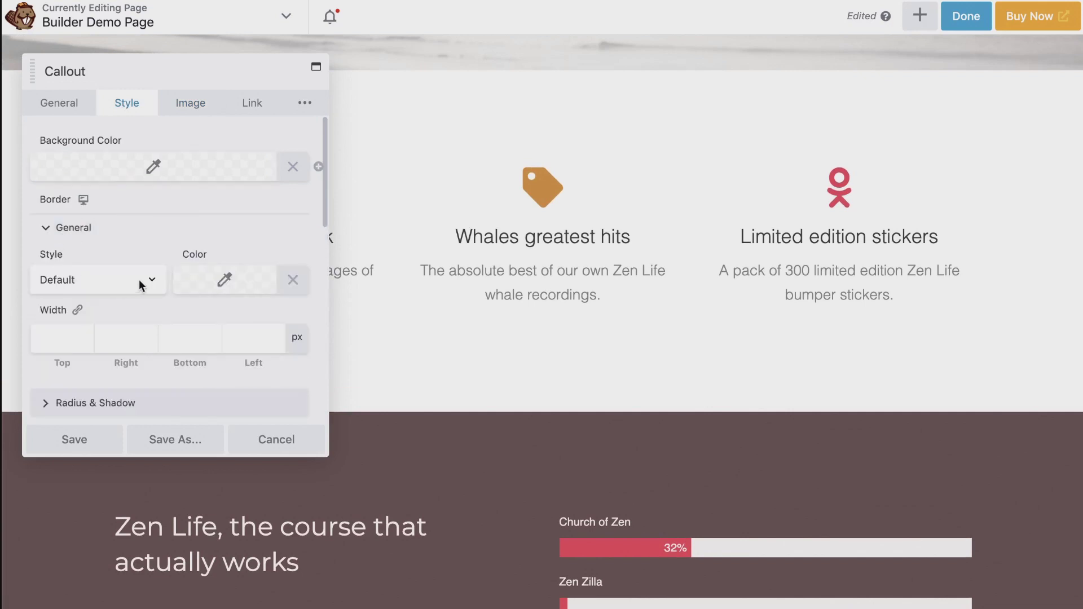
{"action": "left_click", "coordinate": [151, 276]}
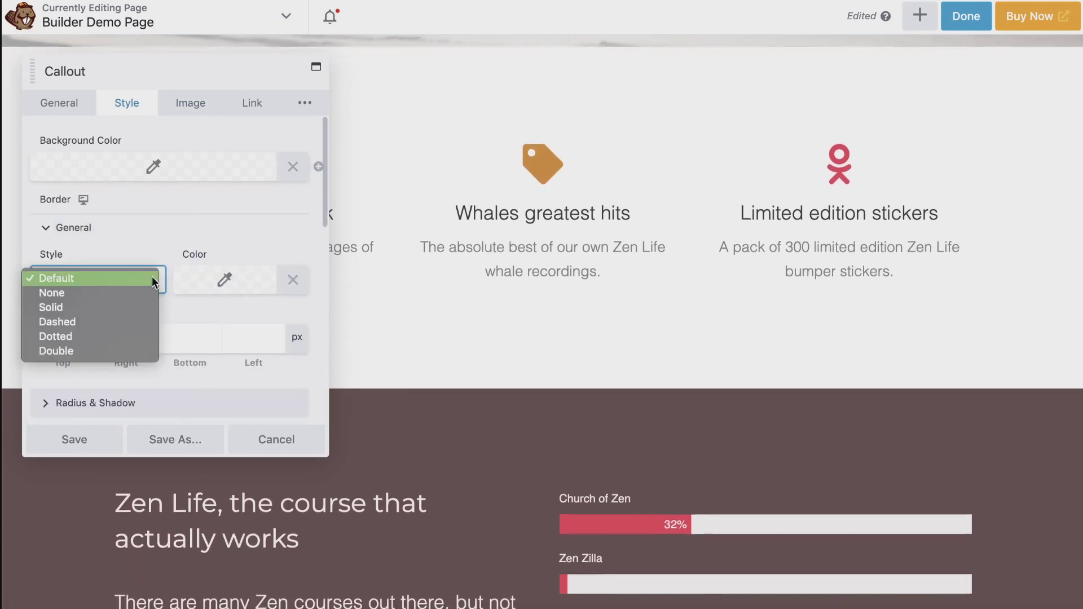
{"action": "left_click", "coordinate": [90, 321]}
{"action": "left_click", "coordinate": [229, 285]}
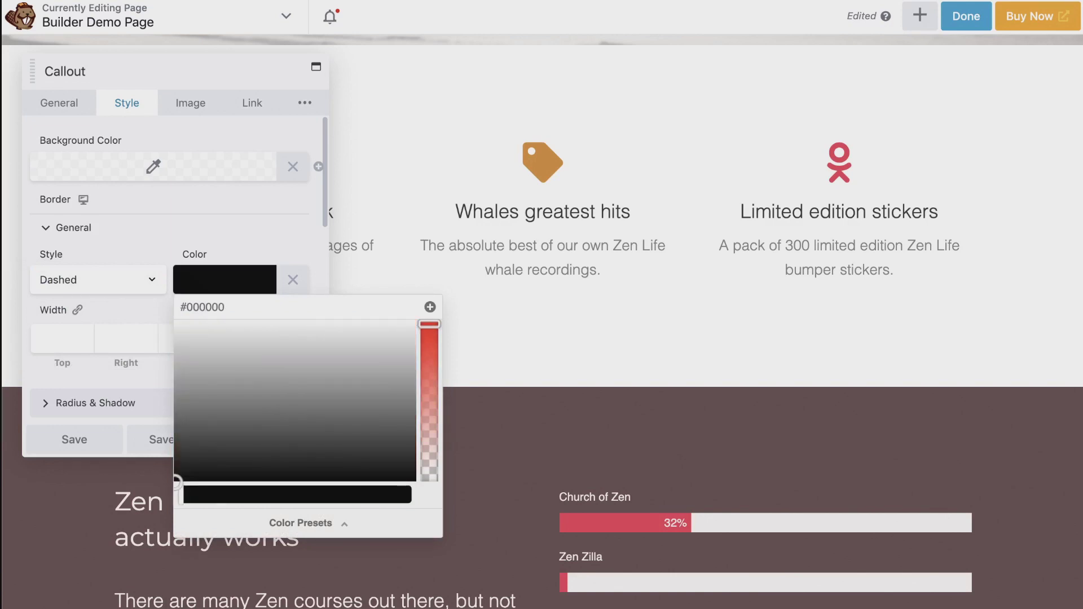
{"action": "left_click", "coordinate": [271, 226]}
{"action": "left_click", "coordinate": [150, 237]}
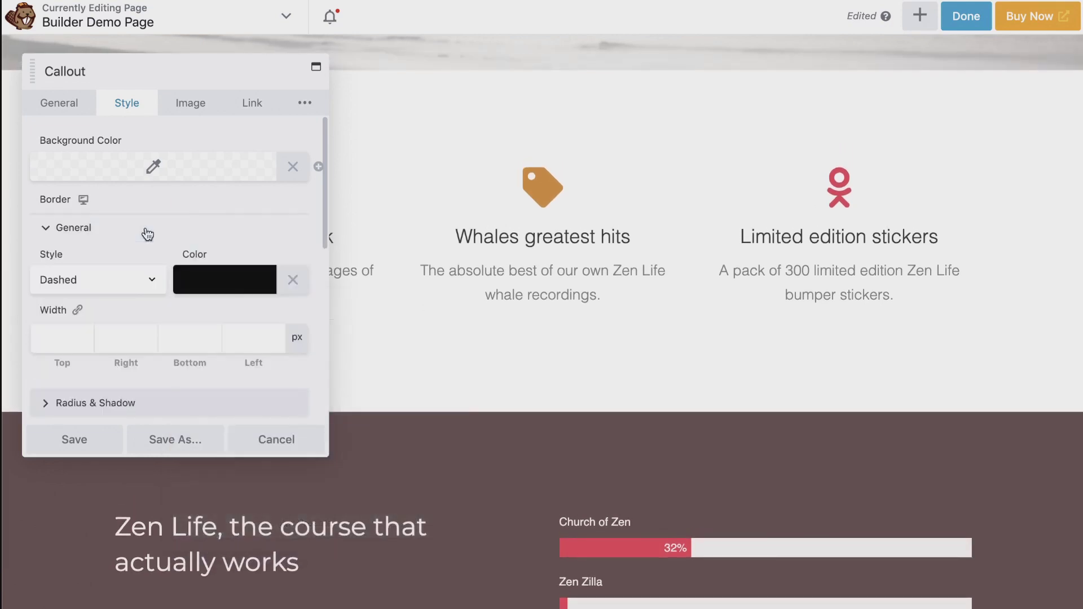
- Set the callout's border width to 6 px on the top, right, bottom and left sides
{"action": "scroll", "coordinate": [116, 318], "scroll_direction": "down", "scroll_amount": 3}
{"action": "left_click", "coordinate": [73, 268]}
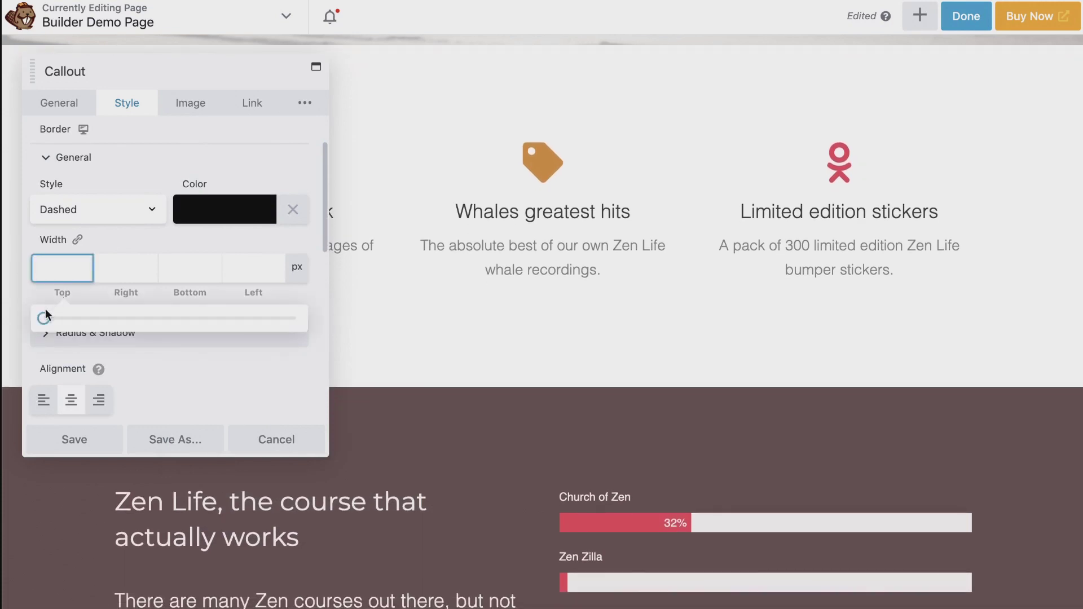
{"action": "left_click_drag", "start_coordinate": [44, 320], "coordinate": [61, 323]}
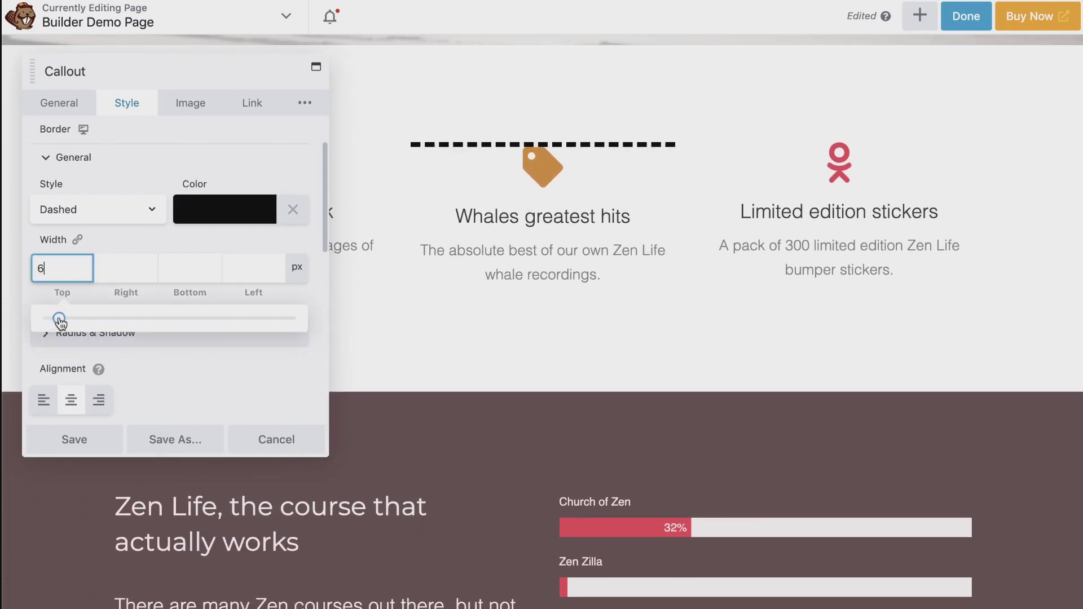
{"action": "left_click", "coordinate": [120, 266]}
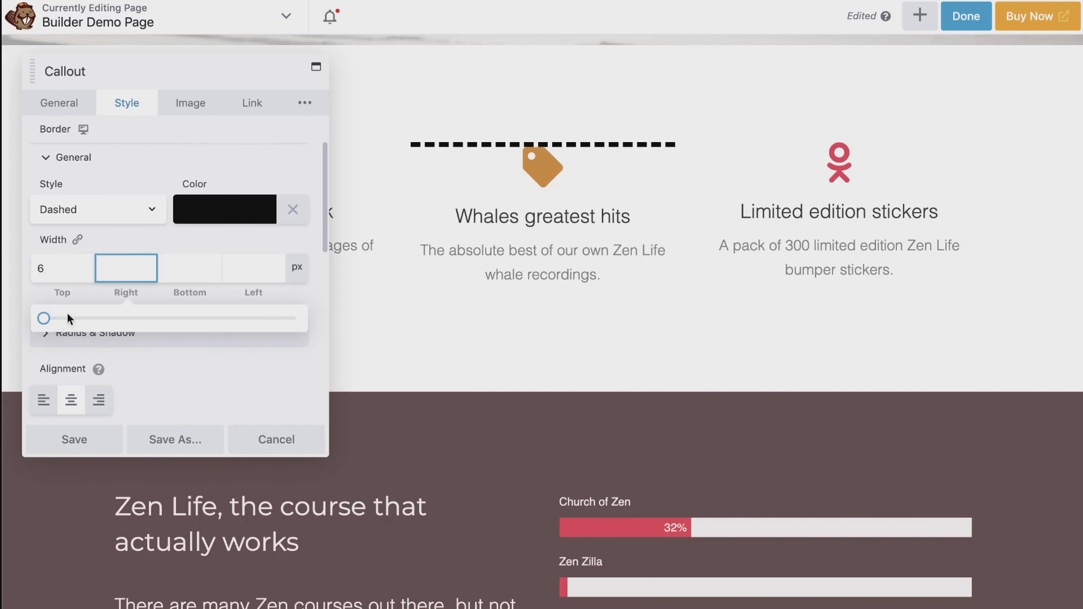
{"action": "type", "text": "6"}
{"action": "left_click", "coordinate": [190, 269]}
{"action": "type", "text": "6"}
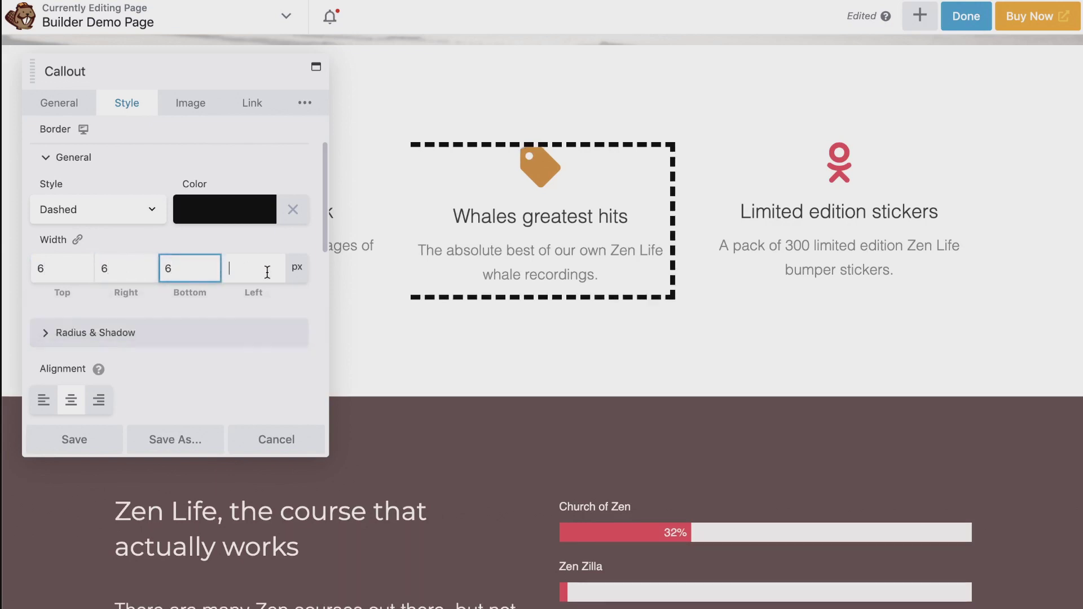
{"action": "left_click", "coordinate": [254, 268]}
{"action": "type", "text": "6"}
- Reduce the callout's border width to 4 px on all four sides
{"action": "left_click", "coordinate": [59, 261]}
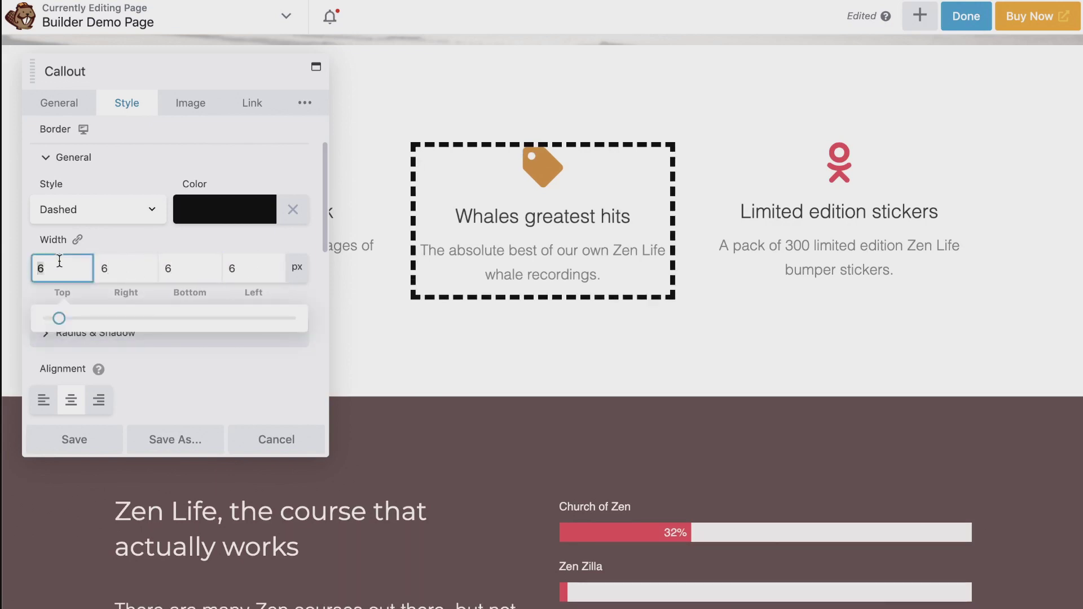
{"action": "type", "text": "4"}
{"action": "left_click", "coordinate": [126, 266]}
{"action": "type", "text": "64"}
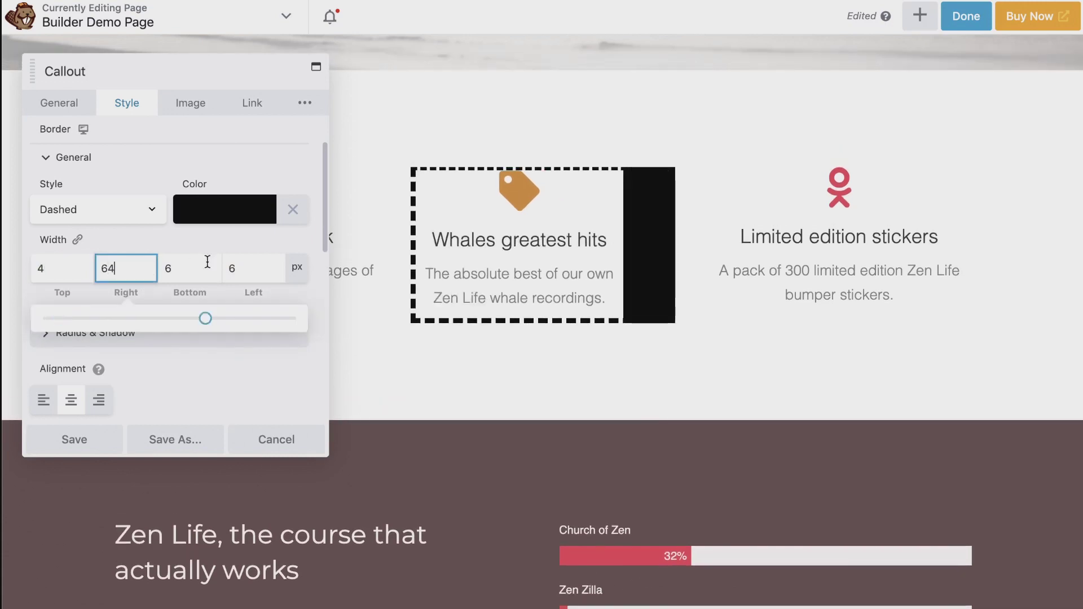
{"action": "key", "text": "BackSpace"}
{"action": "key", "text": "BackSpace"}
{"action": "type", "text": "4"}
{"action": "left_click", "coordinate": [189, 268]}
{"action": "type", "text": "64"}
{"action": "key", "text": "BackSpace"}
{"action": "key", "text": "BackSpace"}
{"action": "type", "text": "4"}
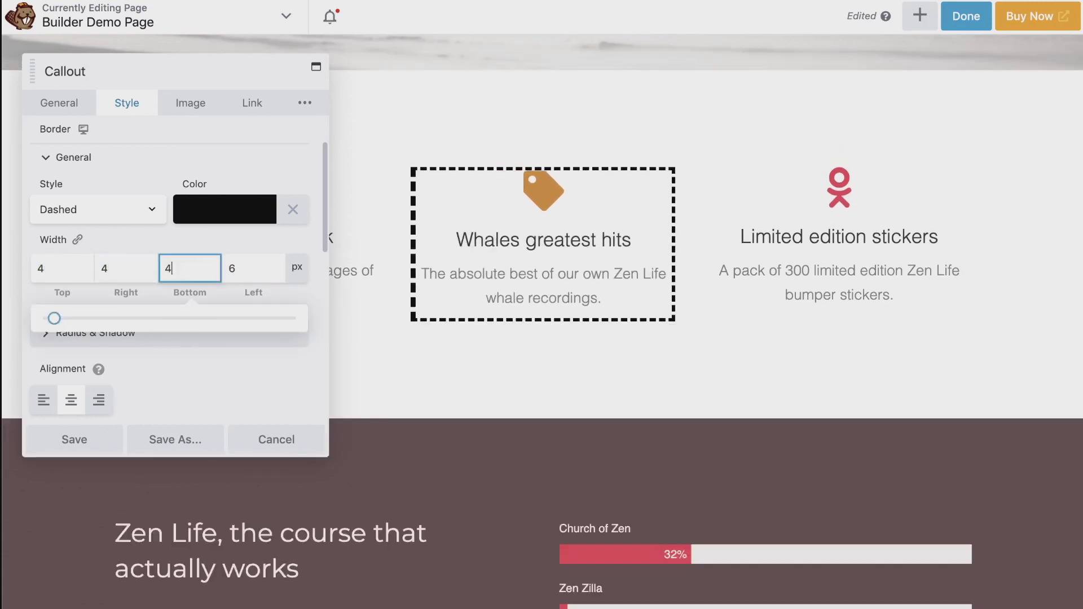
{"action": "left_click", "coordinate": [254, 268]}
{"action": "type", "text": "4"}
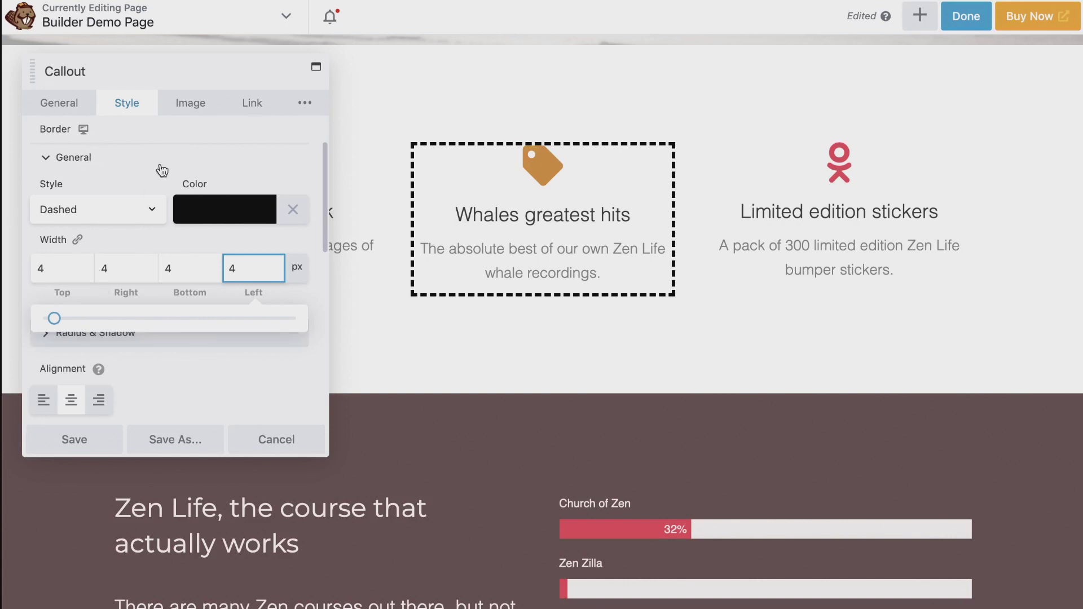
{"action": "left_click", "coordinate": [157, 141]}
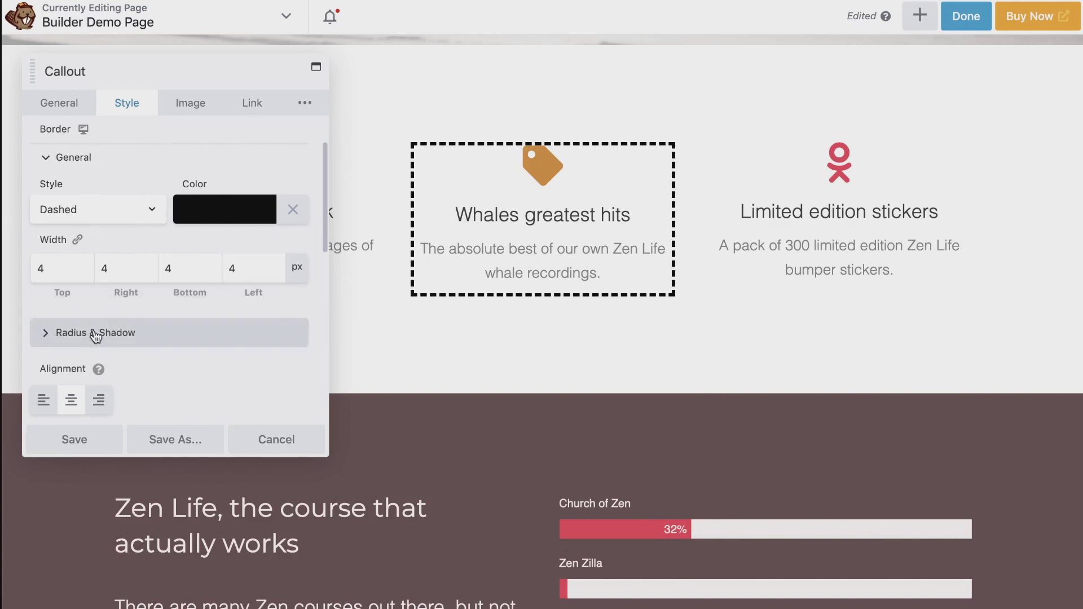
- Set the callout's padding to 15 px on all four sides and save the callout settings
{"action": "scroll", "coordinate": [79, 322], "scroll_direction": "down", "scroll_amount": 3}
{"action": "left_click", "coordinate": [49, 307]}
{"action": "type", "text": "15"}
{"action": "left_click", "coordinate": [111, 306]}
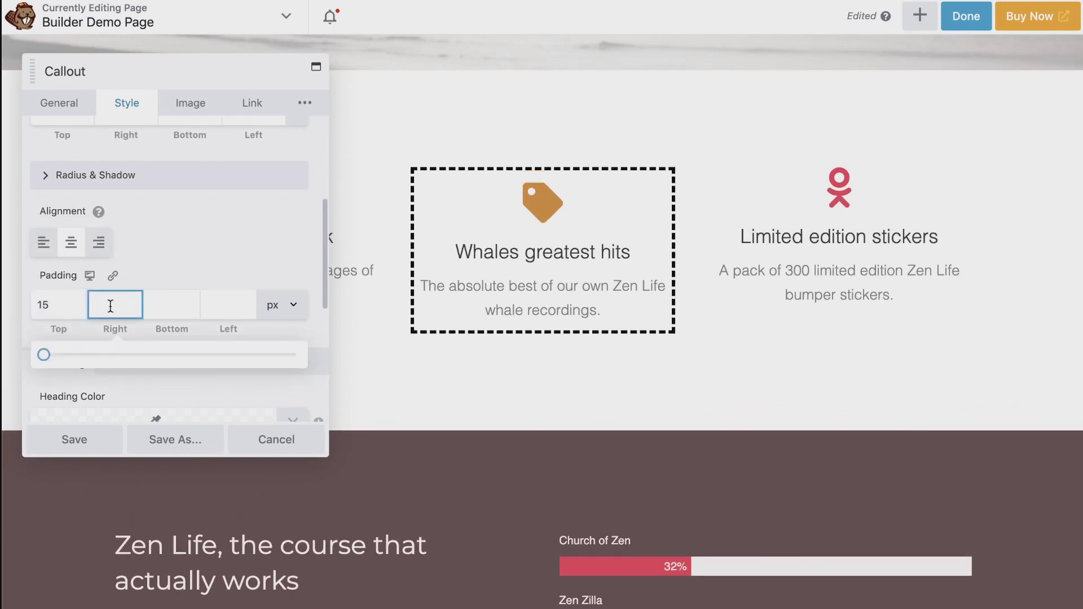
{"action": "type", "text": "15"}
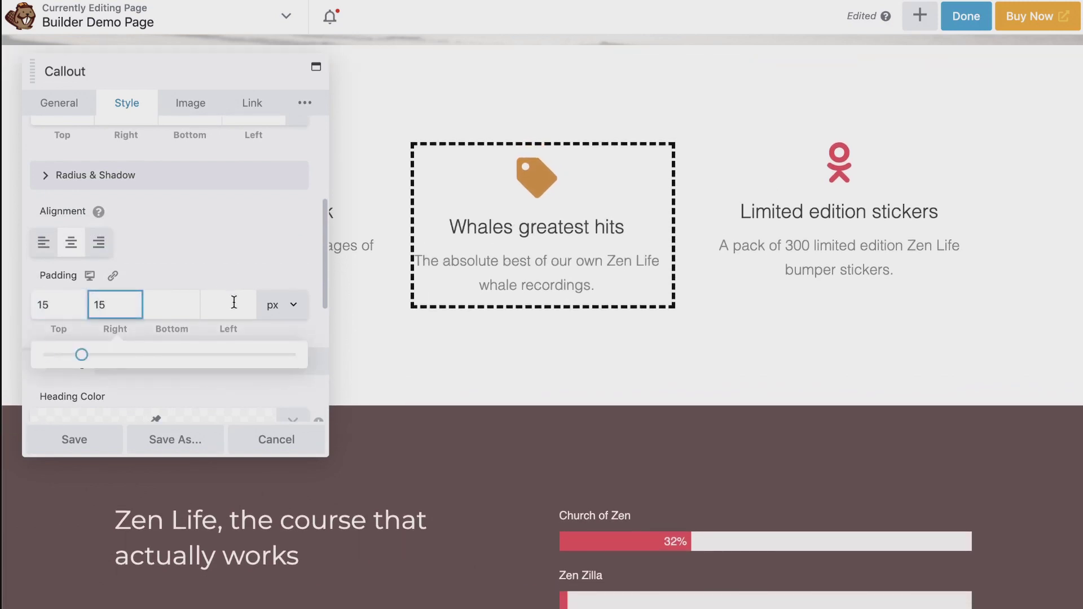
{"action": "left_click", "coordinate": [196, 310]}
{"action": "type", "text": "15"}
{"action": "left_click", "coordinate": [226, 305]}
{"action": "type", "text": "15"}
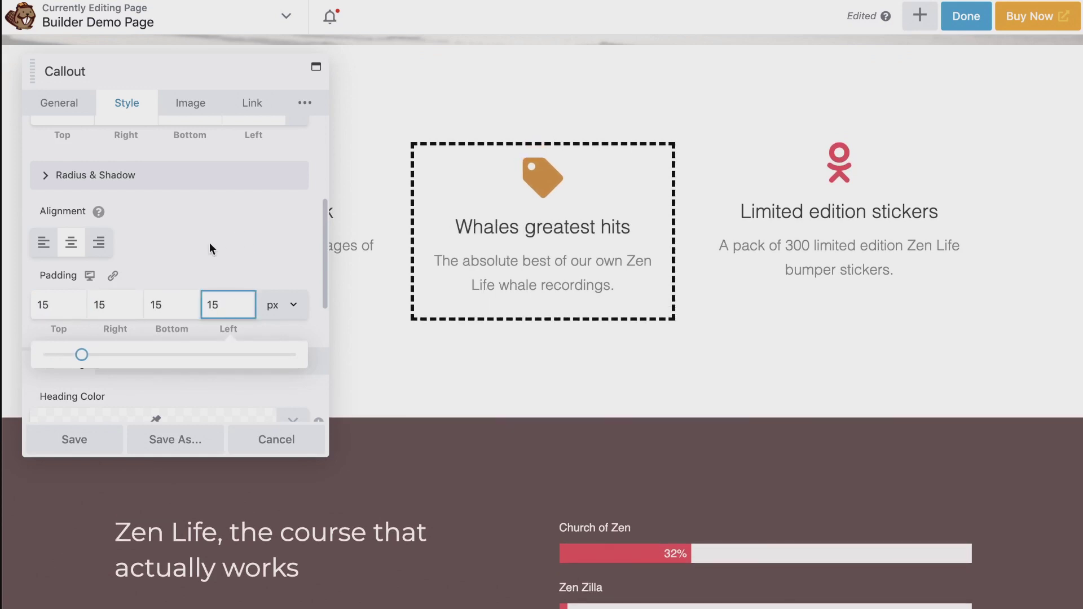
{"action": "left_click", "coordinate": [79, 442]}
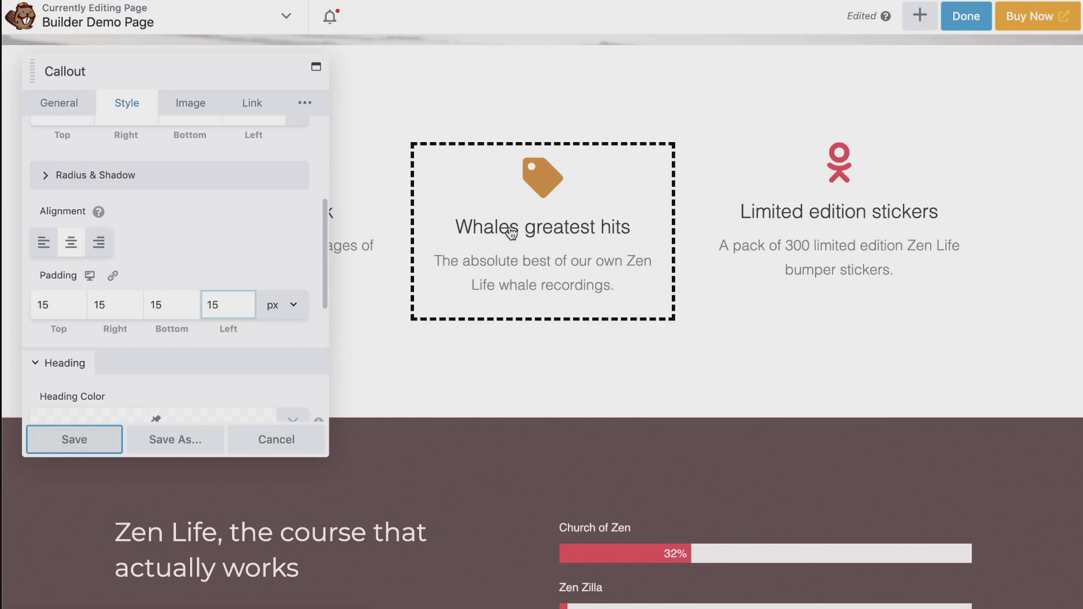
- Replace the middle callout's heading with "1/2 Off" directly on the page
{"action": "double_click", "coordinate": [506, 259]}
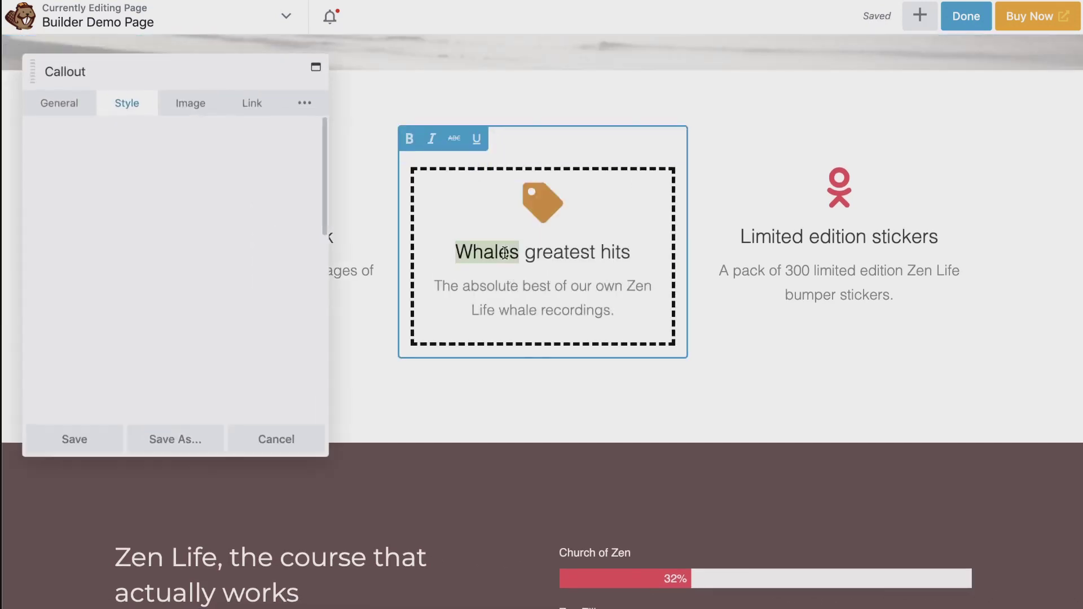
{"action": "triple_click", "coordinate": [506, 259]}
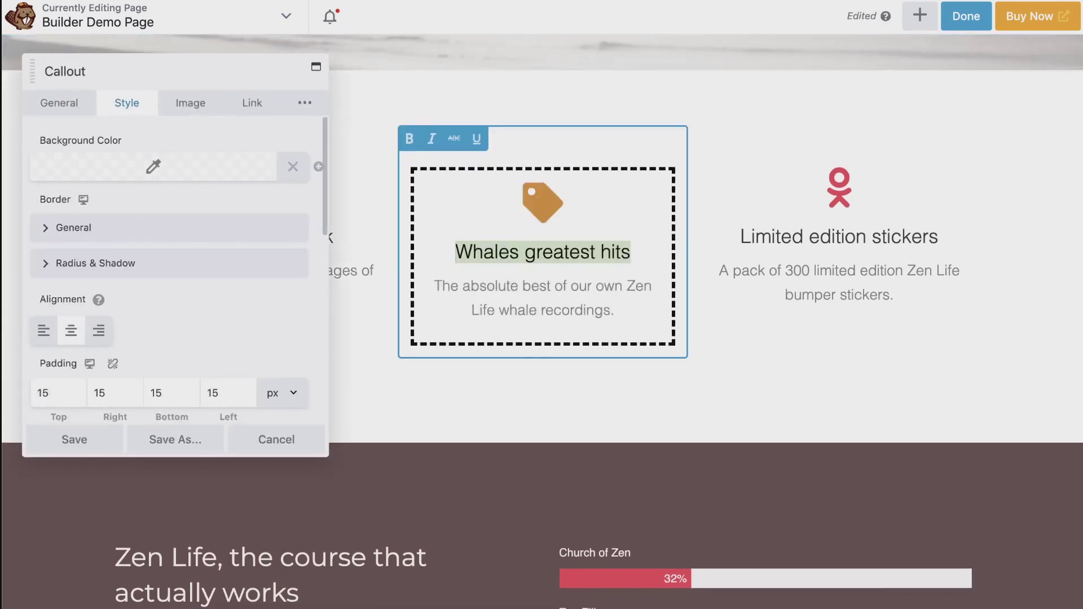
{"action": "type", "text": "1/2 Off"}
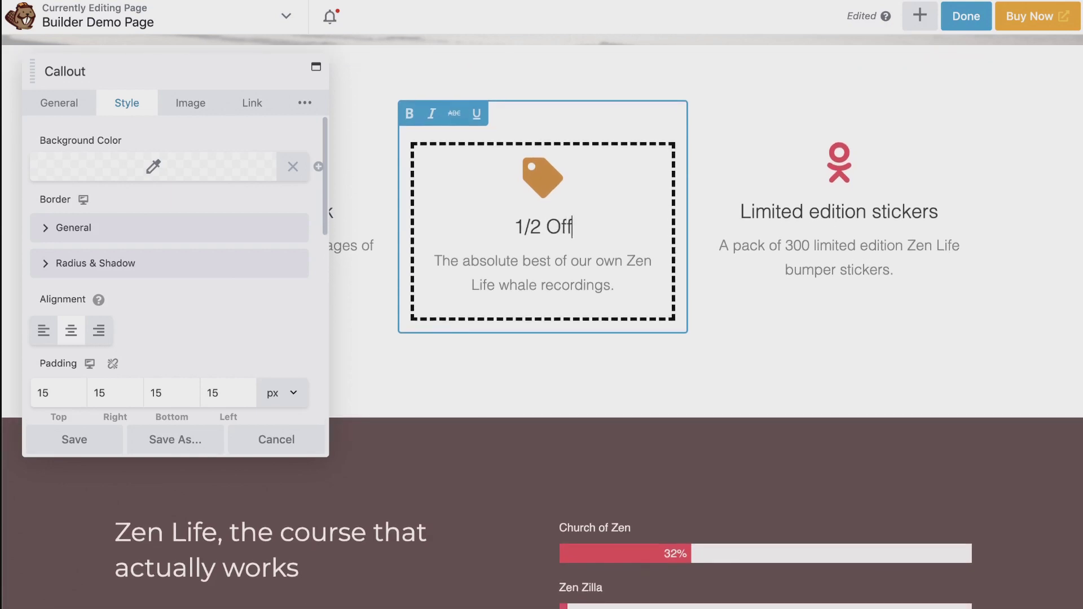
- Replace the "1/2 Off" callout's description with "This is the best solution in the free budget!" and save the callout
{"action": "triple_click", "coordinate": [509, 262]}
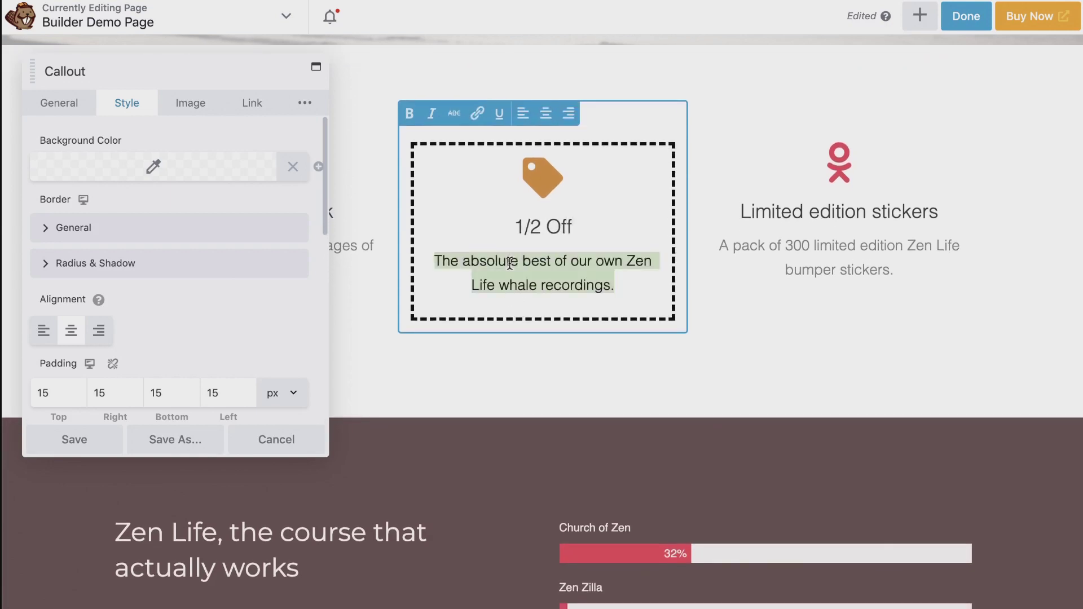
{"action": "type", "text": "This is the best"}
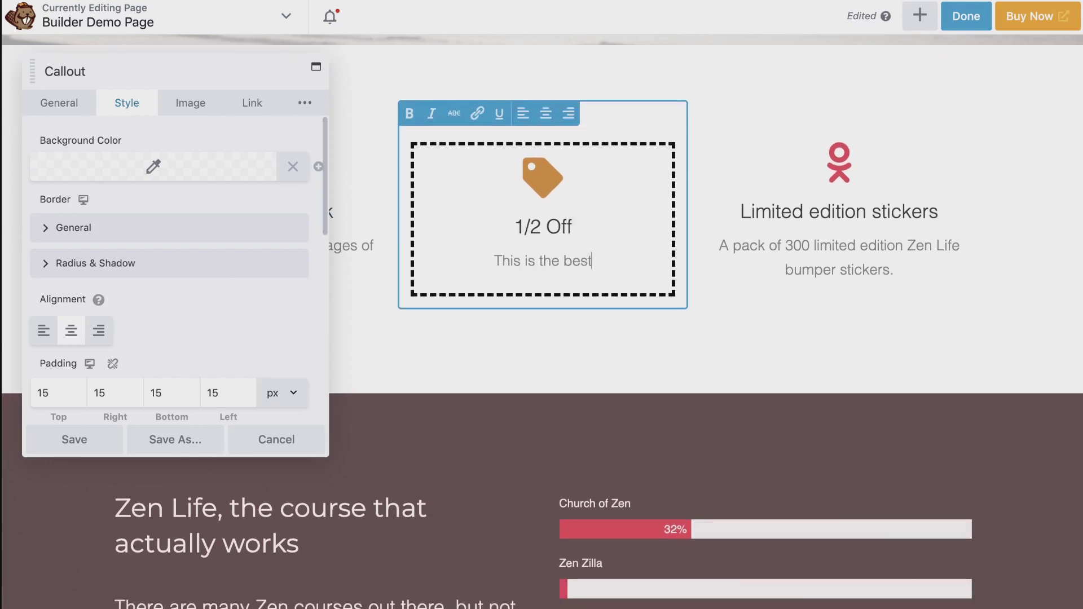
{"action": "type", "text": " solution in the fr"}
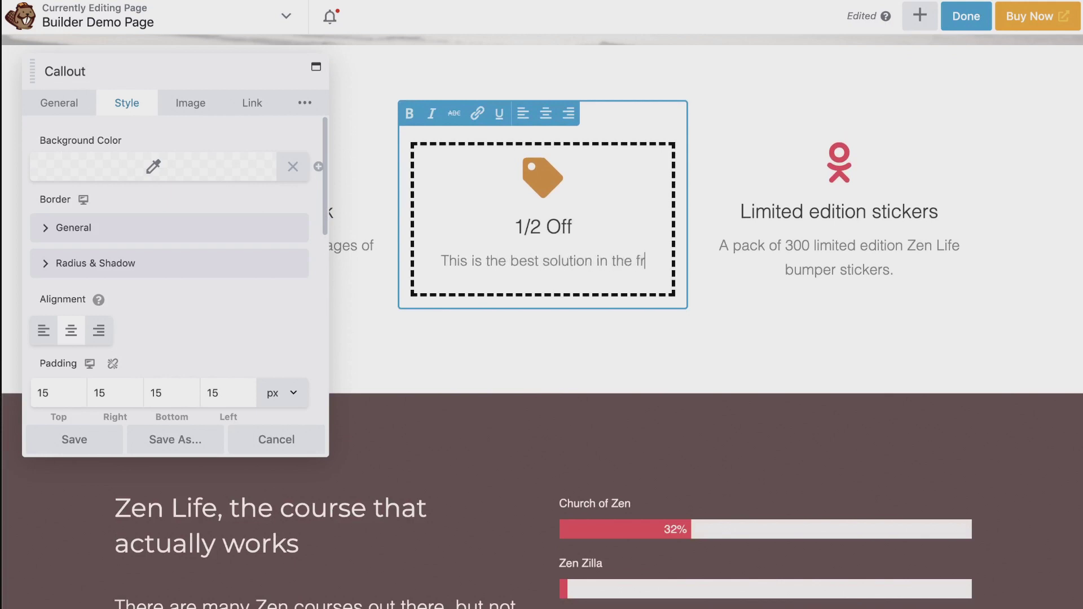
{"action": "type", "text": "ee budget"}
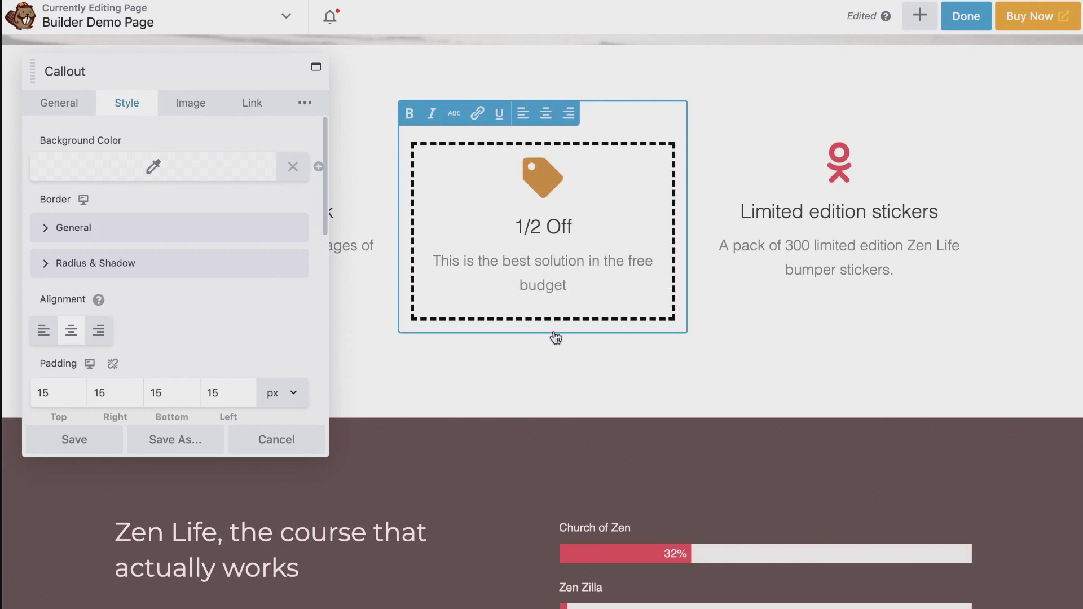
{"action": "type", "text": "!"}
{"action": "left_click", "coordinate": [551, 354]}
{"action": "left_click", "coordinate": [105, 444]}
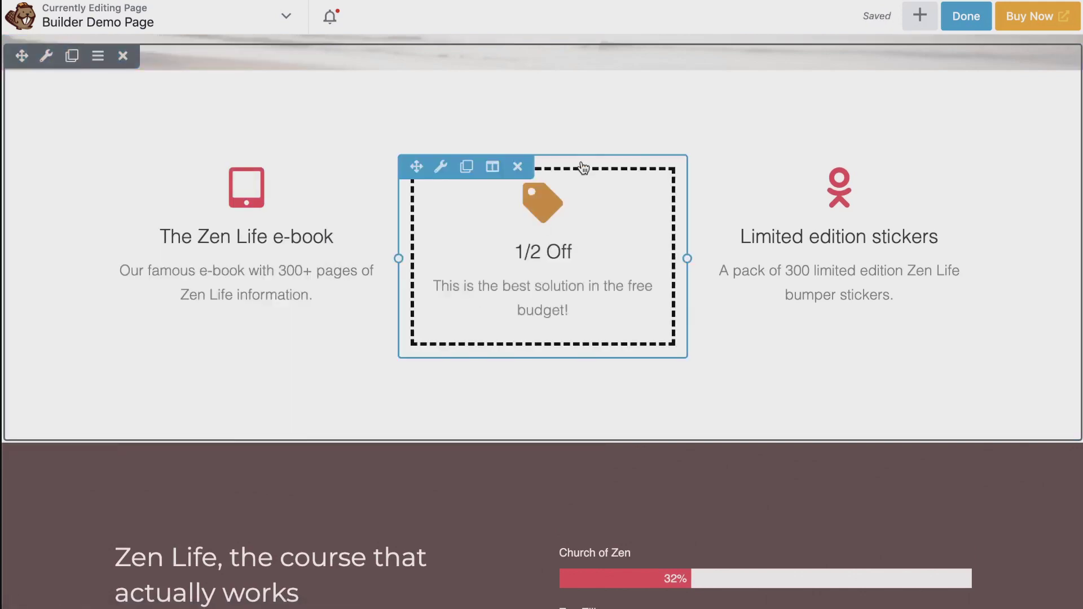